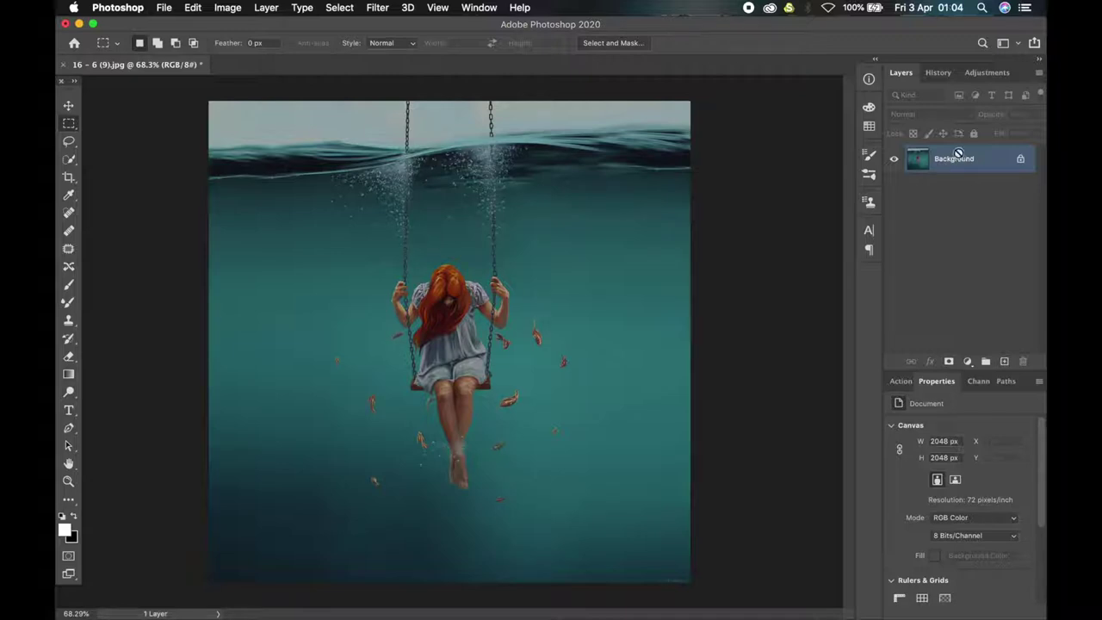
# - Duplicate the Background layer and apply a Gaussian Blur with a 5.0 pixel radius to the copy
pyautogui.press('super+j')
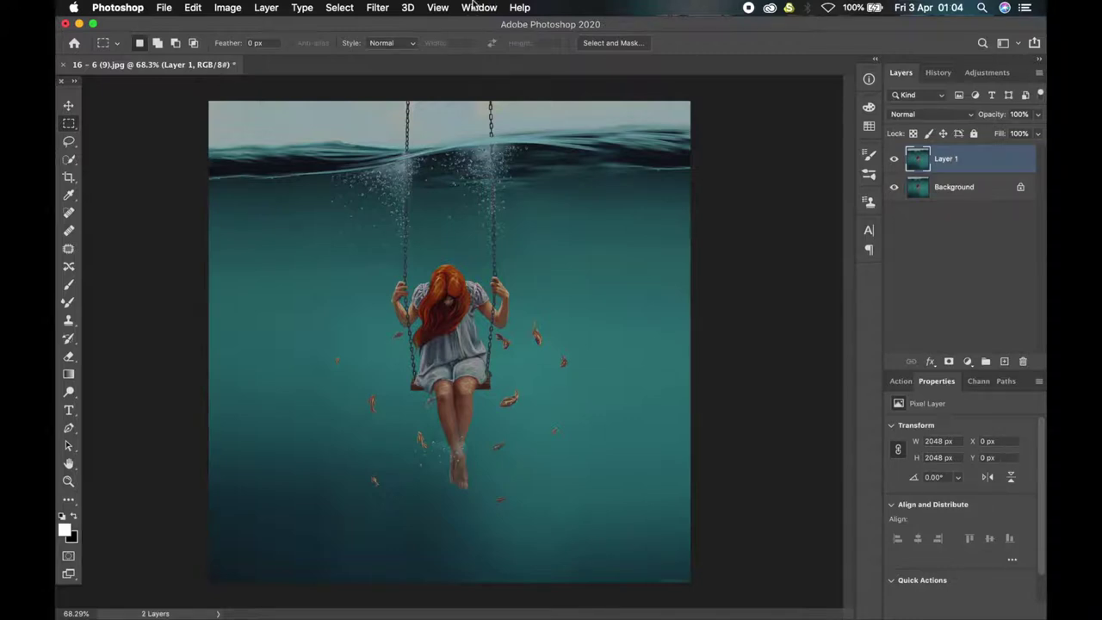
pyautogui.click(383, 8)
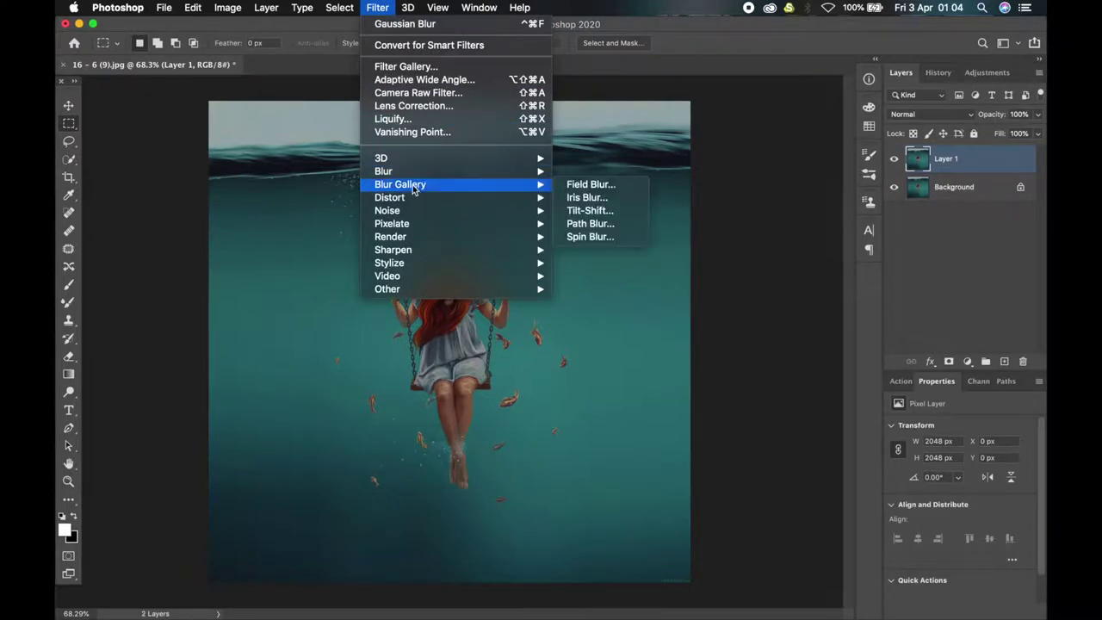
pyautogui.moveTo(548, 176)
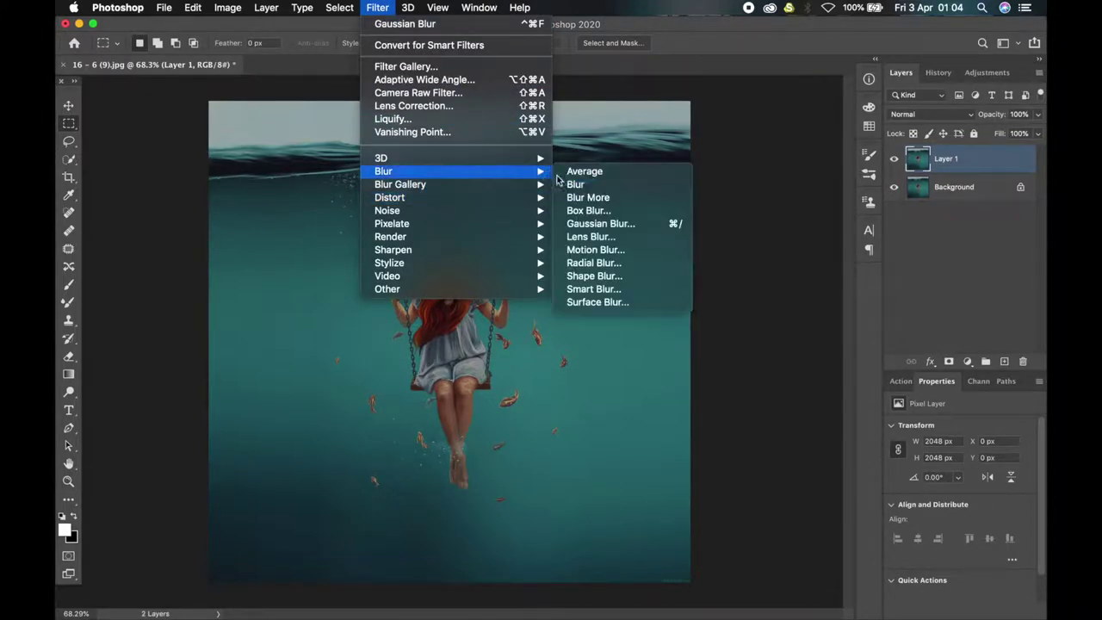
pyautogui.click(586, 222)
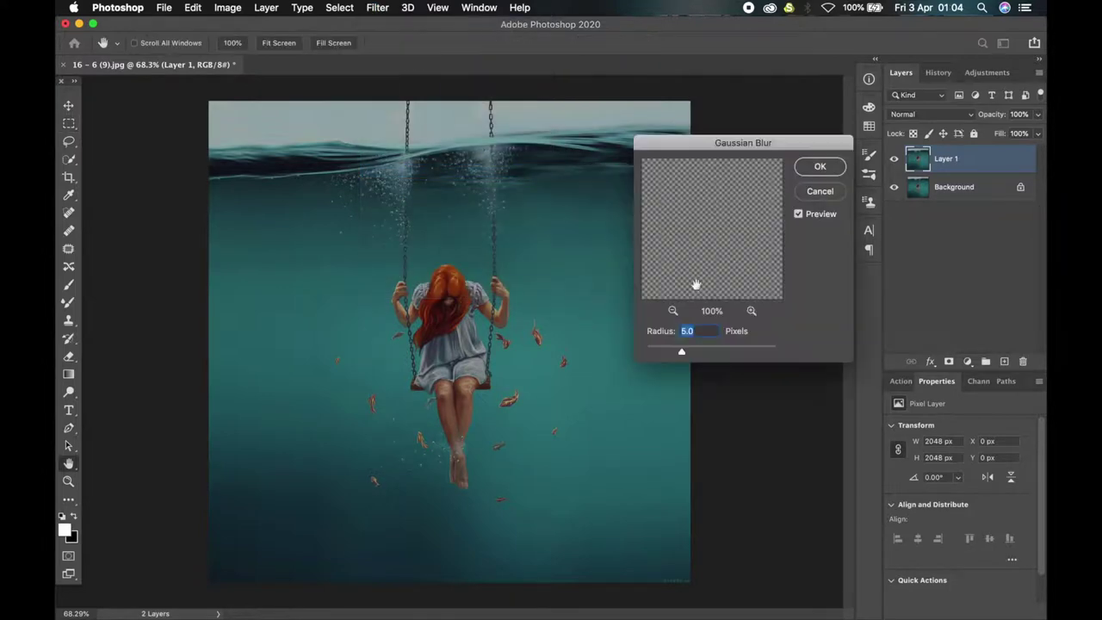
pyautogui.click(819, 168)
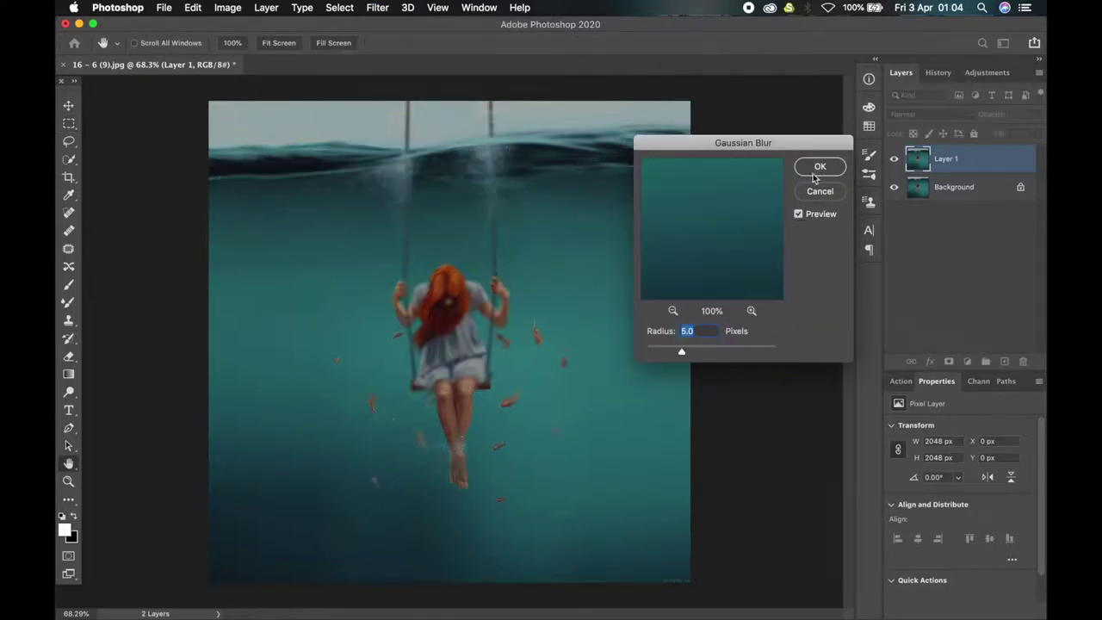
# - Create a new layer group above the blurred layer and name it Demo
pyautogui.click(986, 363)
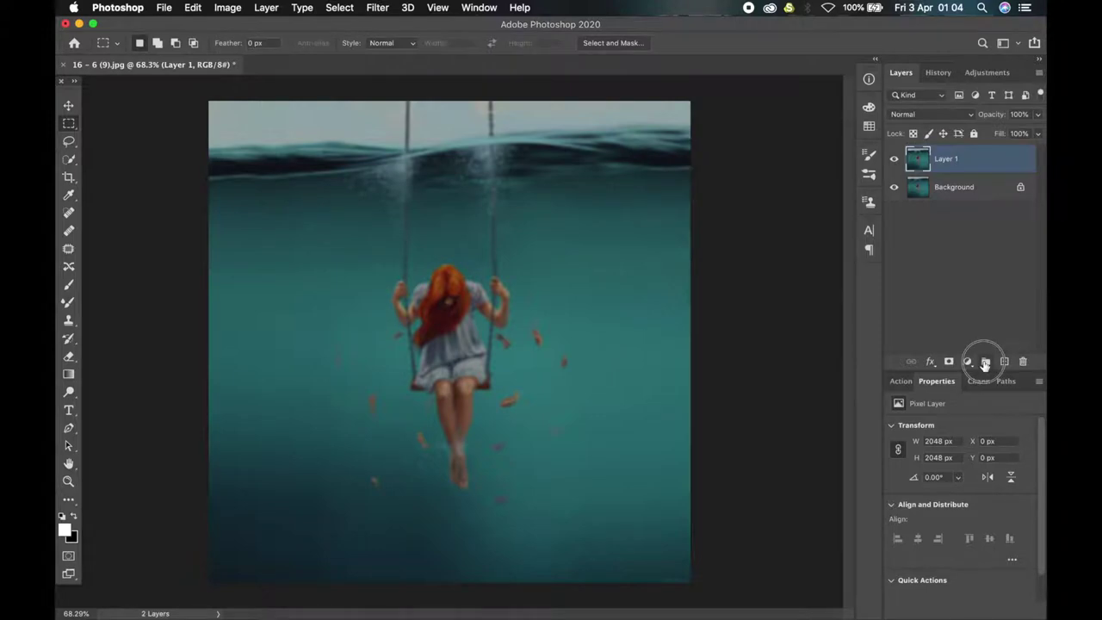
pyautogui.doubleClick(941, 155)
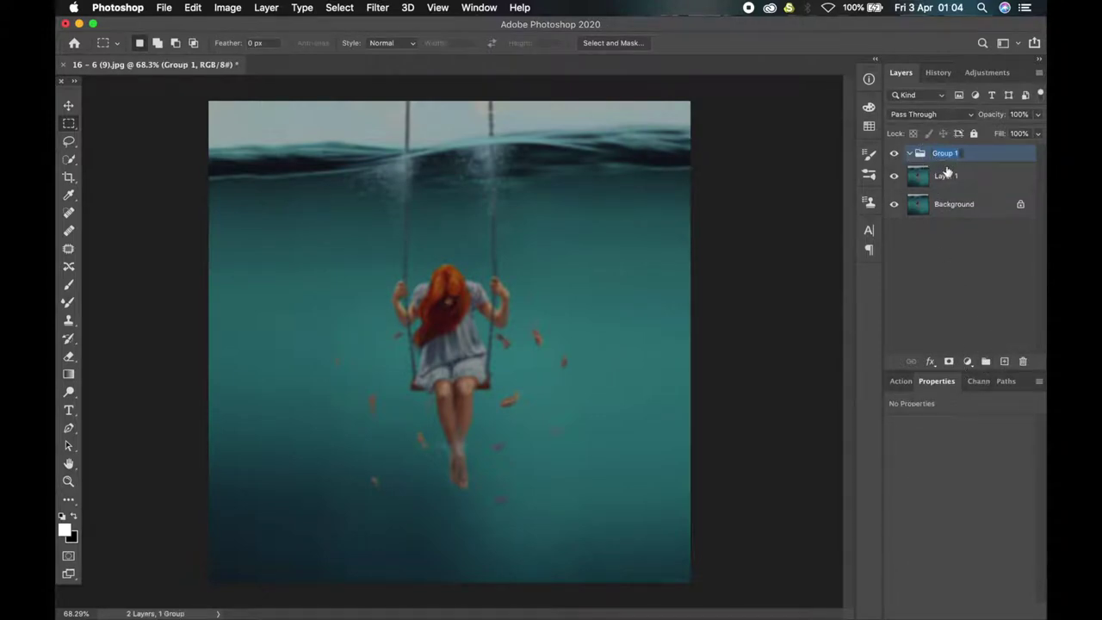
pyautogui.write('demo')
pyautogui.press('Return')
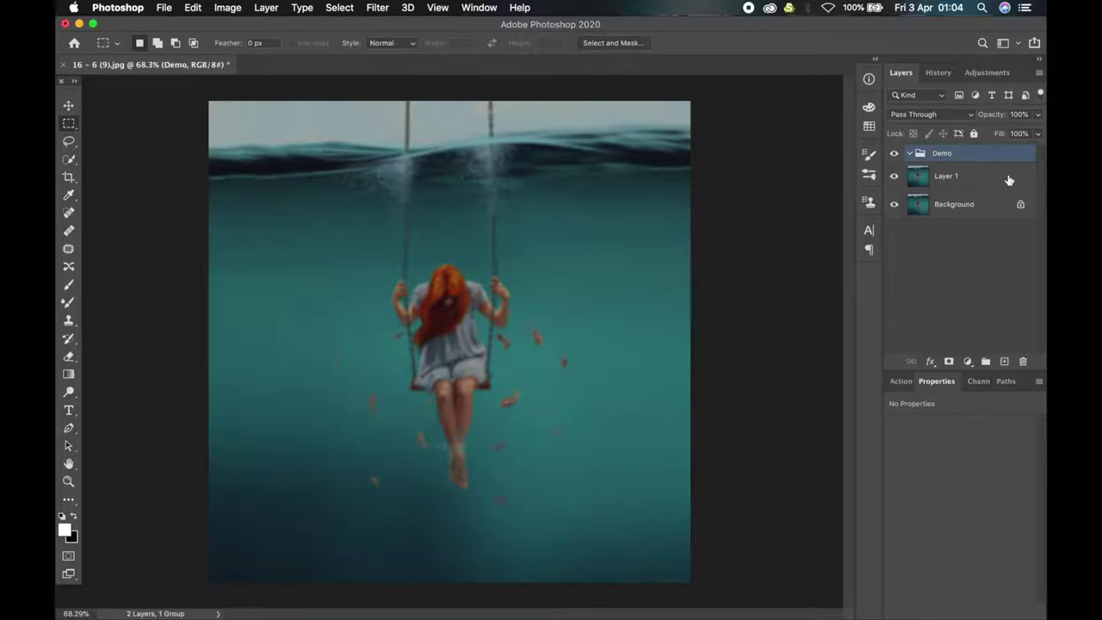
# - Add Brightness/Contrast and Levels adjustment layers inside the Demo group, and collapse the group
pyautogui.click(967, 361)
pyautogui.click(969, 420)
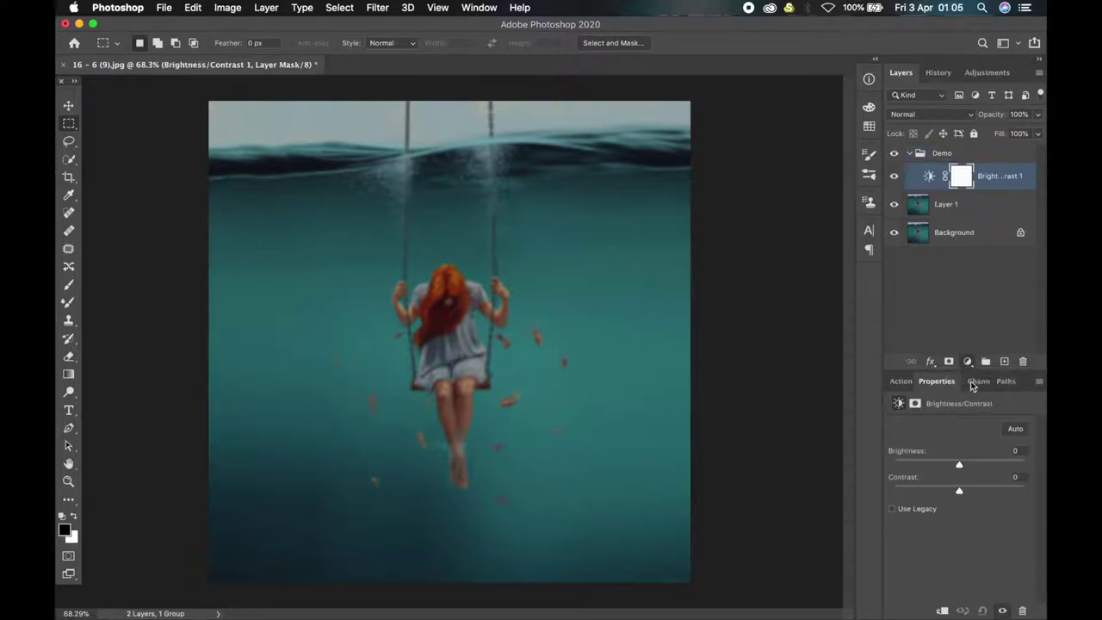
pyautogui.click(967, 362)
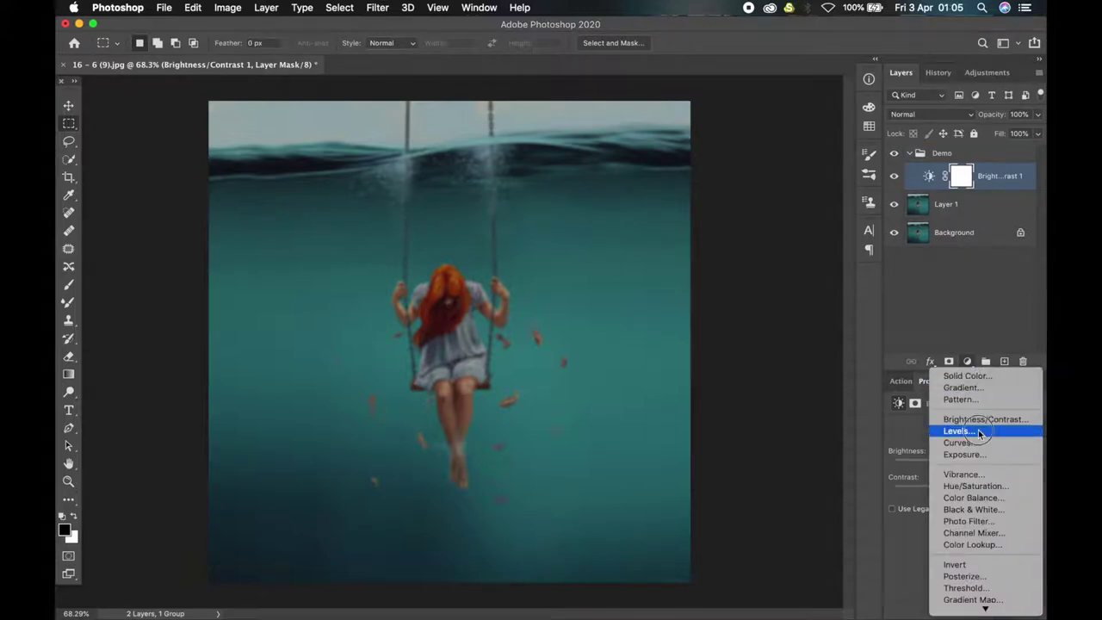
pyautogui.click(952, 238)
pyautogui.click(910, 153)
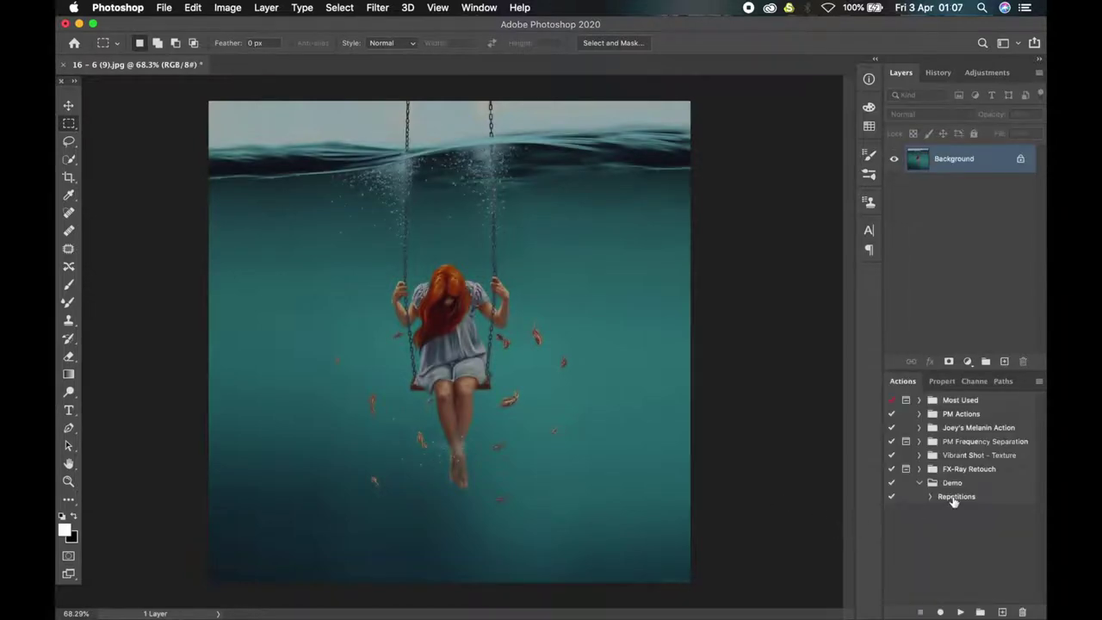
# - Play the Repetitions action from the Demo set on the Background layer
pyautogui.click(951, 499)
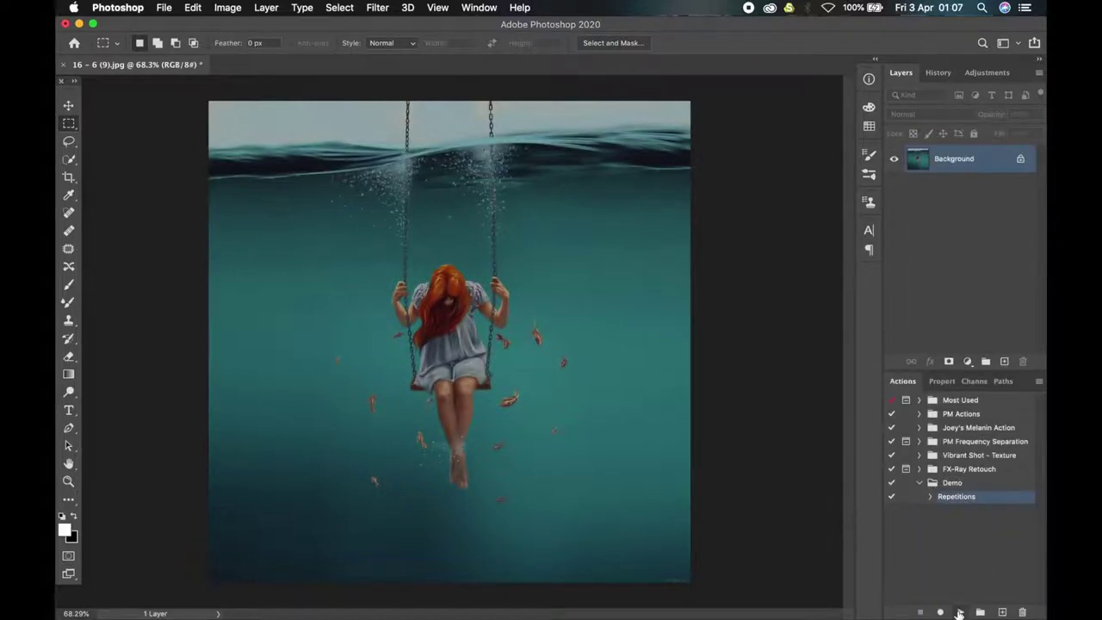
pyautogui.click(959, 612)
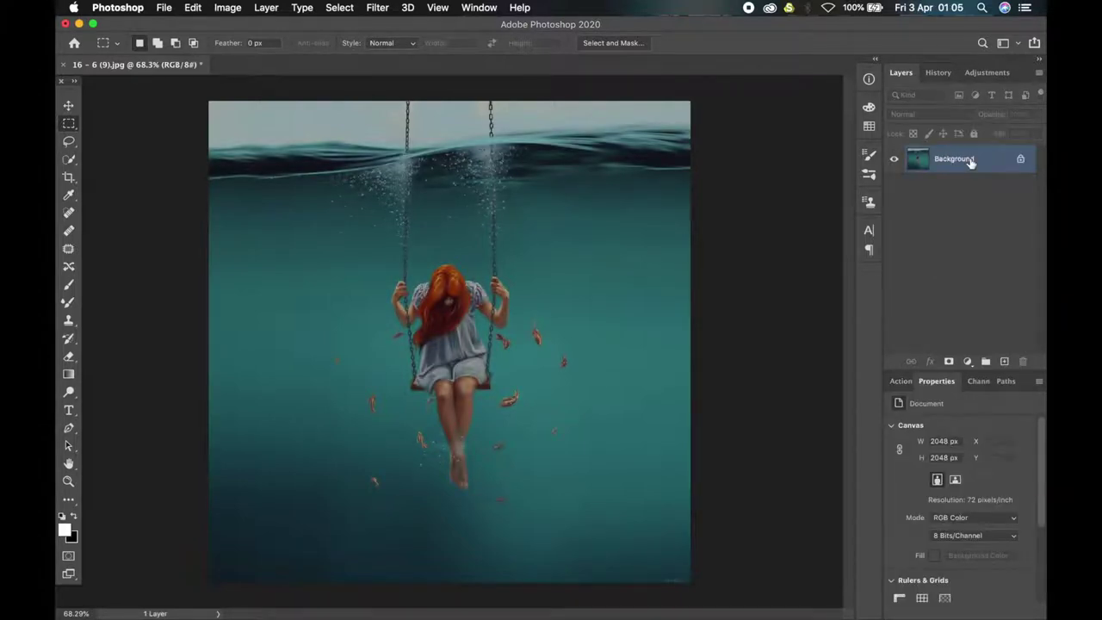
# - Show the actions list, turn off Button Mode and collapse the Most Used set
pyautogui.click(909, 383)
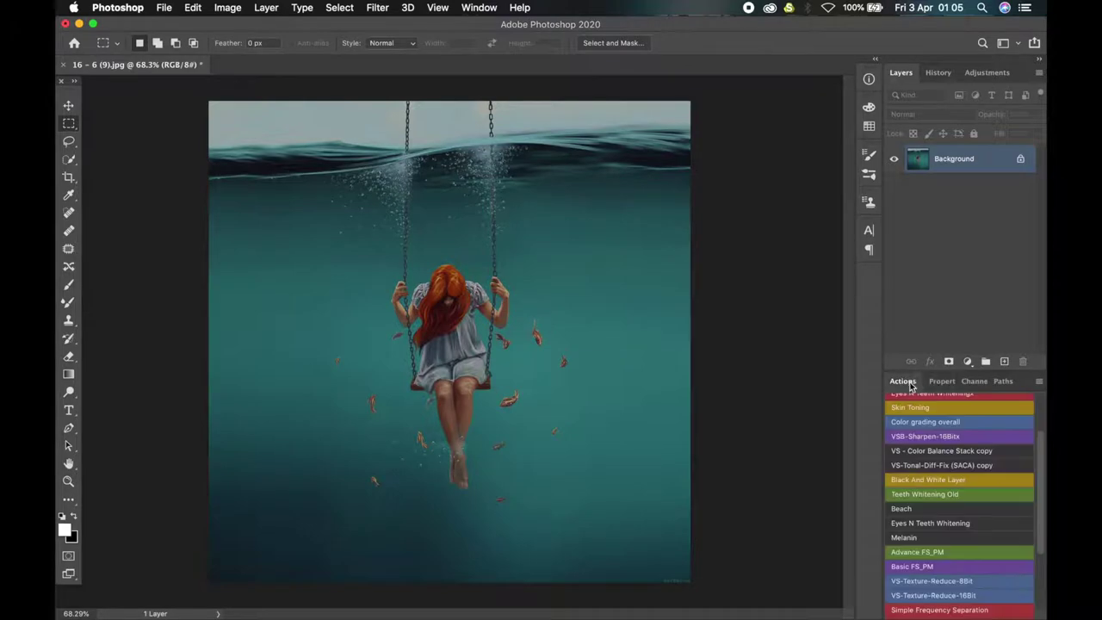
pyautogui.scroll(3, 918, 419)
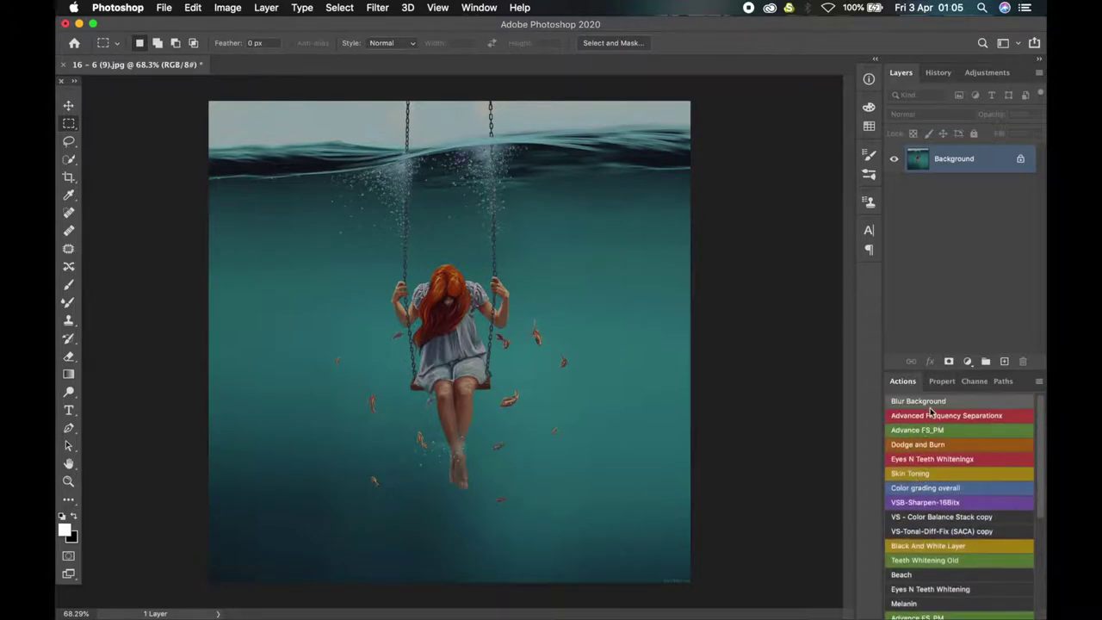
pyautogui.click(480, 6)
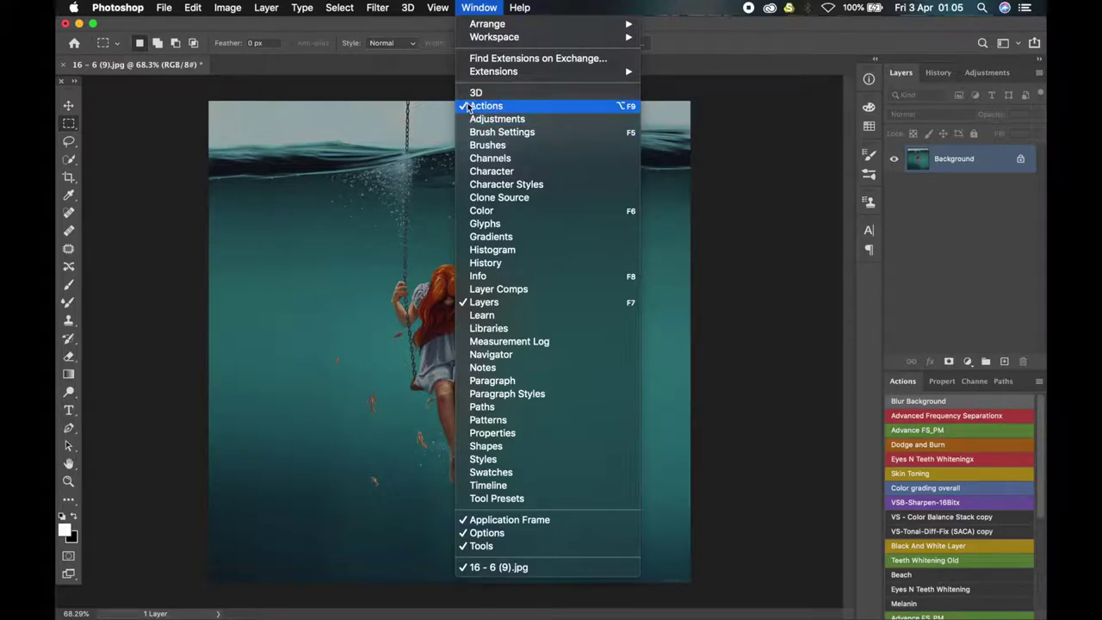
pyautogui.click(932, 292)
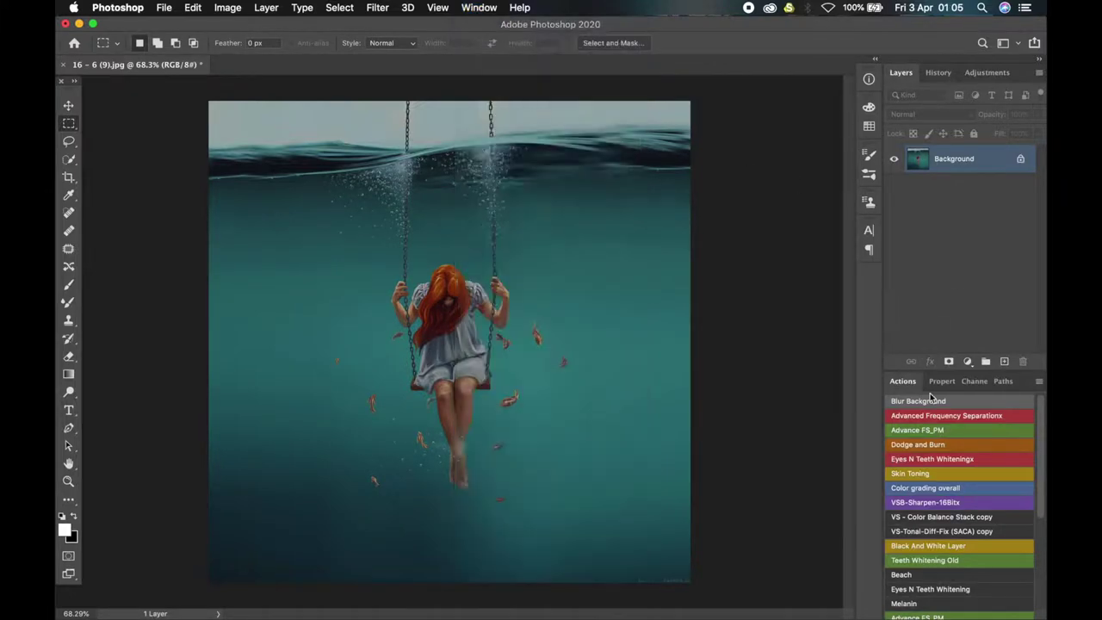
pyautogui.click(1037, 384)
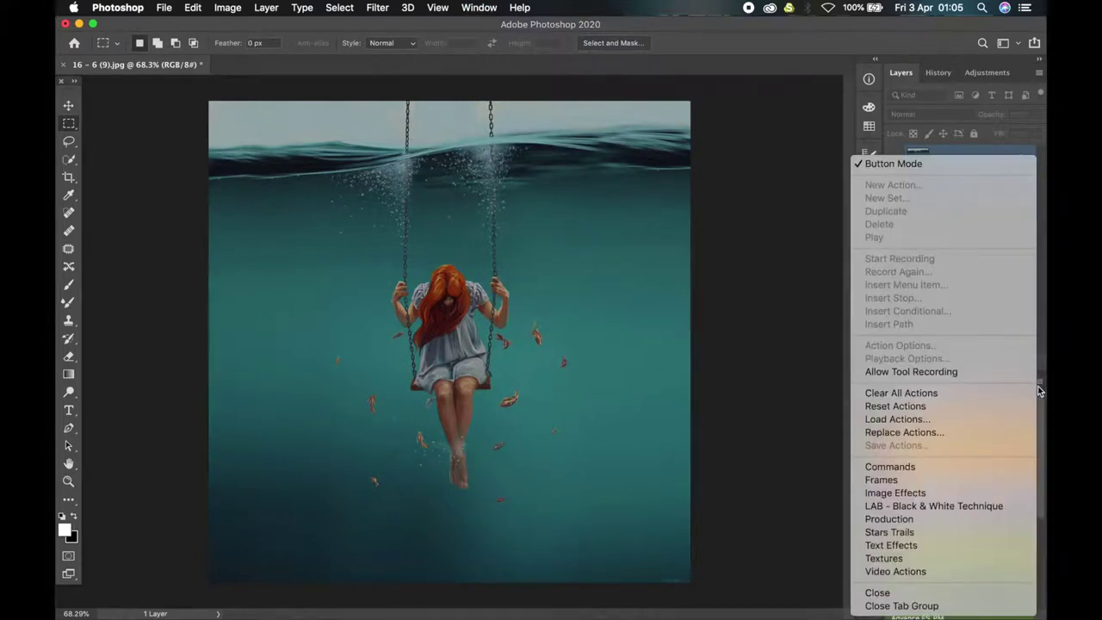
pyautogui.click(871, 164)
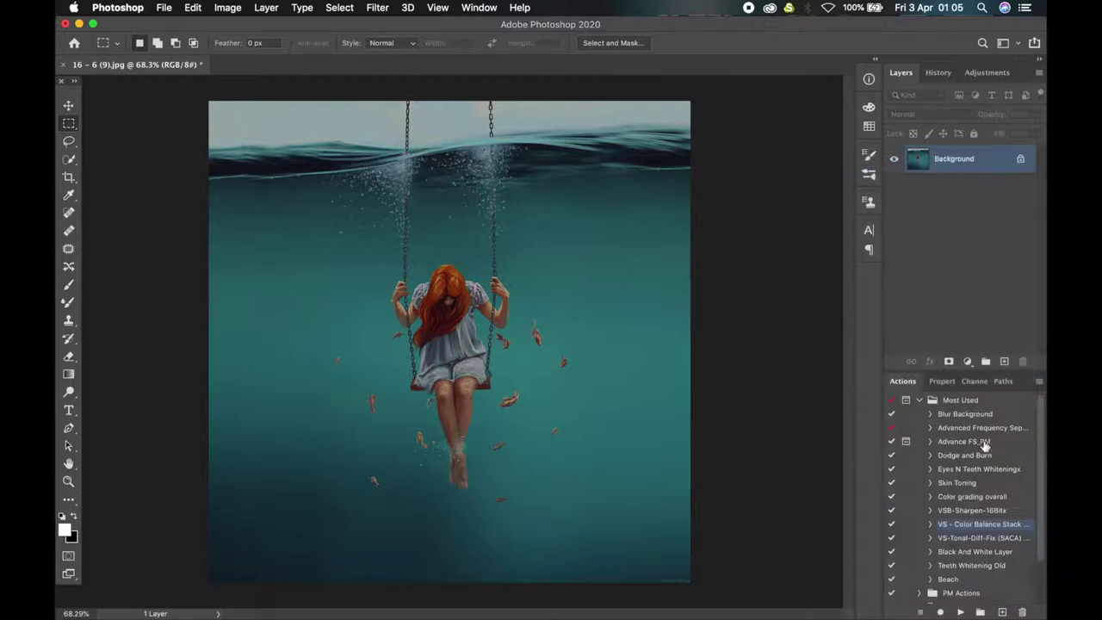
pyautogui.click(920, 399)
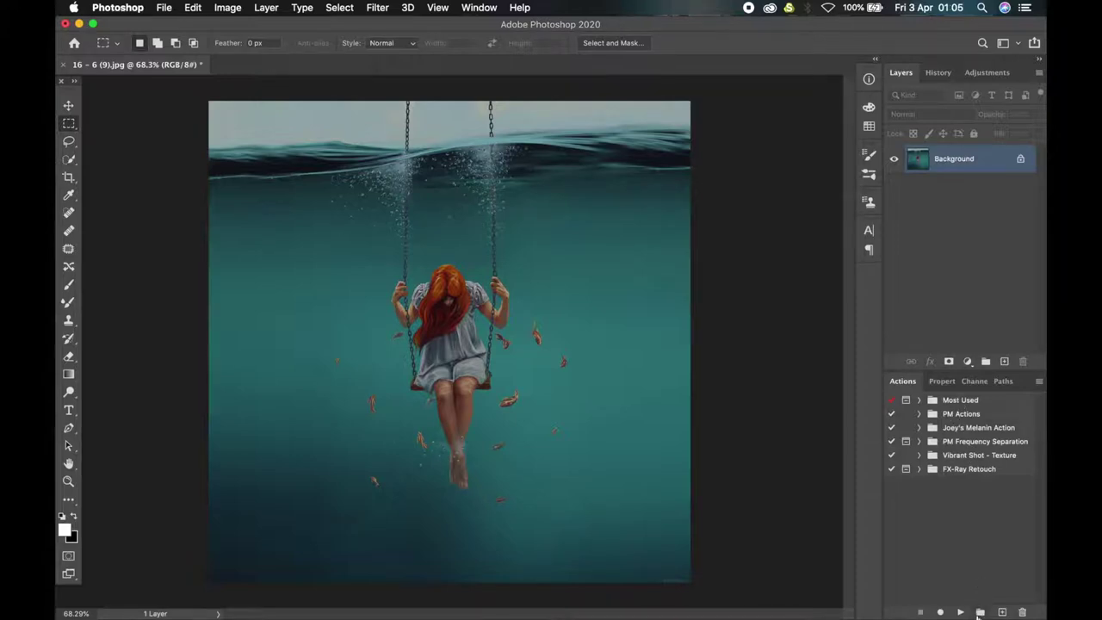
# - Create a new action set named Demo
pyautogui.click(980, 612)
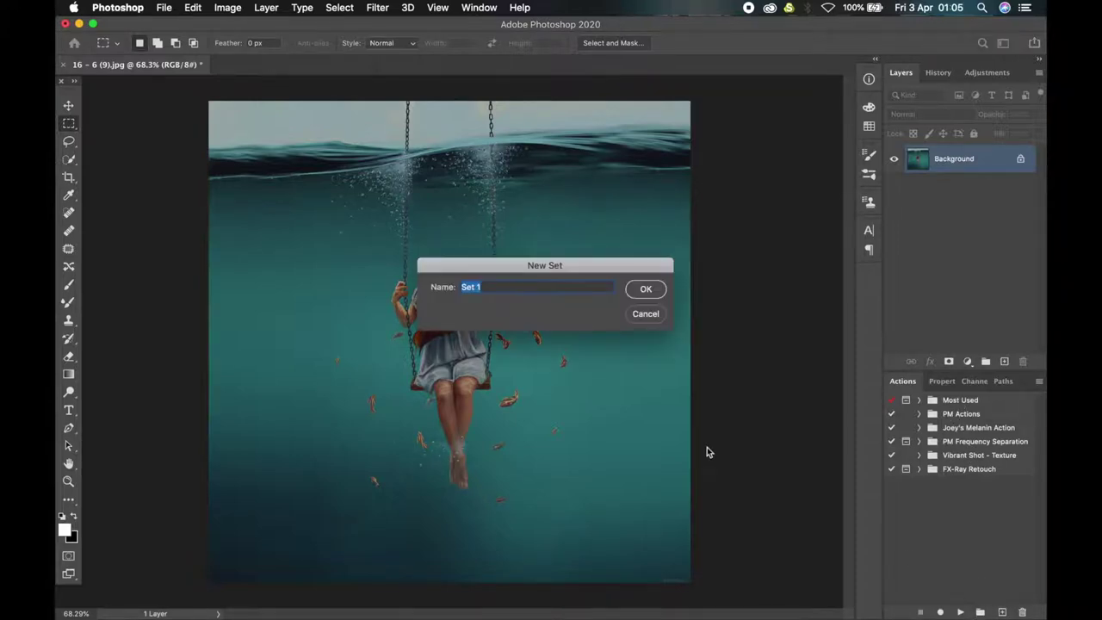
pyautogui.write('Demo')
pyautogui.press('Return')
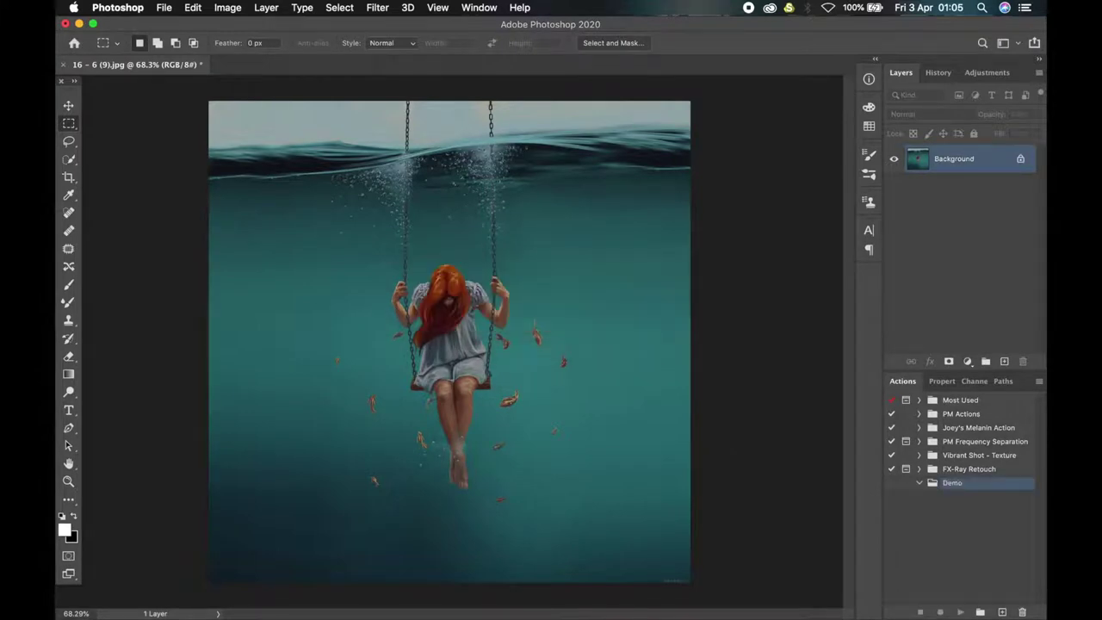
# - Create a red action named Repetitions in the Demo set and start recording it
pyautogui.click(1004, 612)
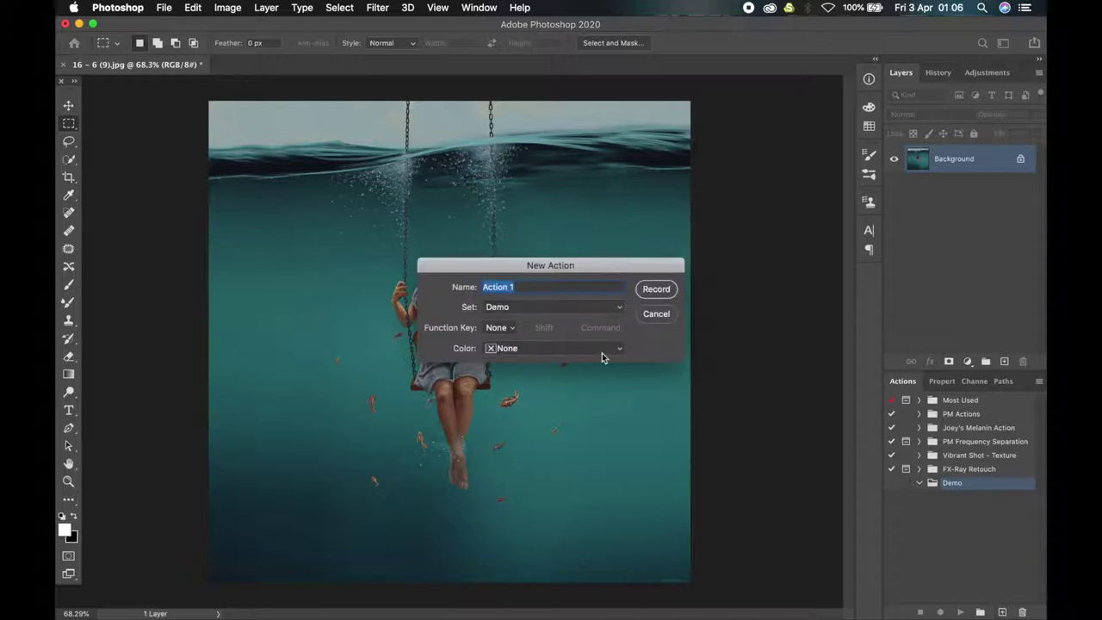
pyautogui.write('Repeti')
pyautogui.click(534, 353)
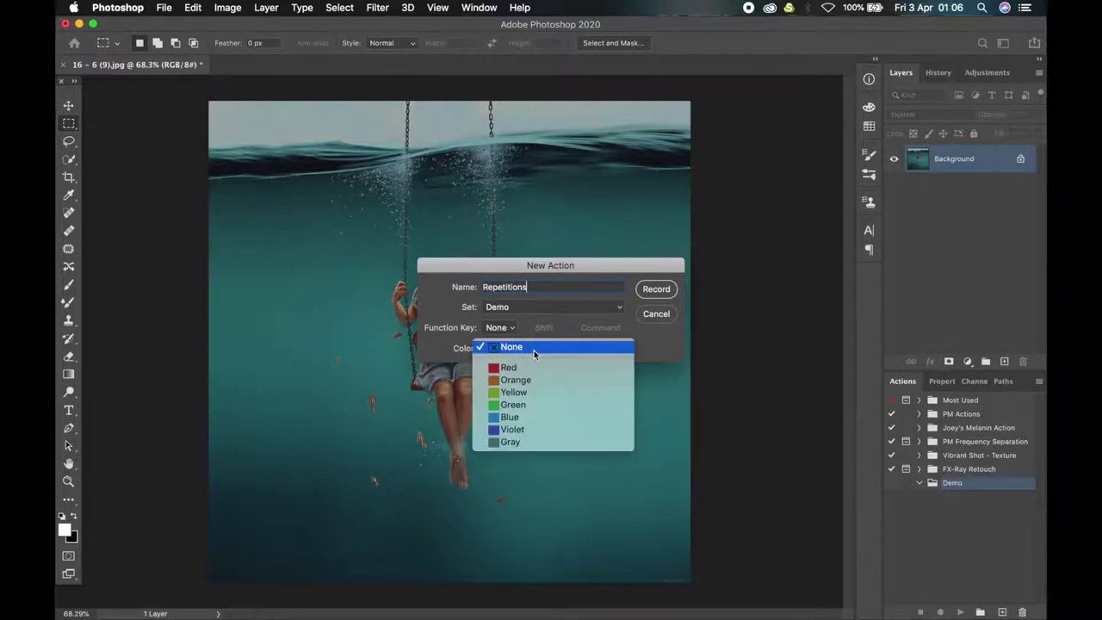
pyautogui.click(529, 372)
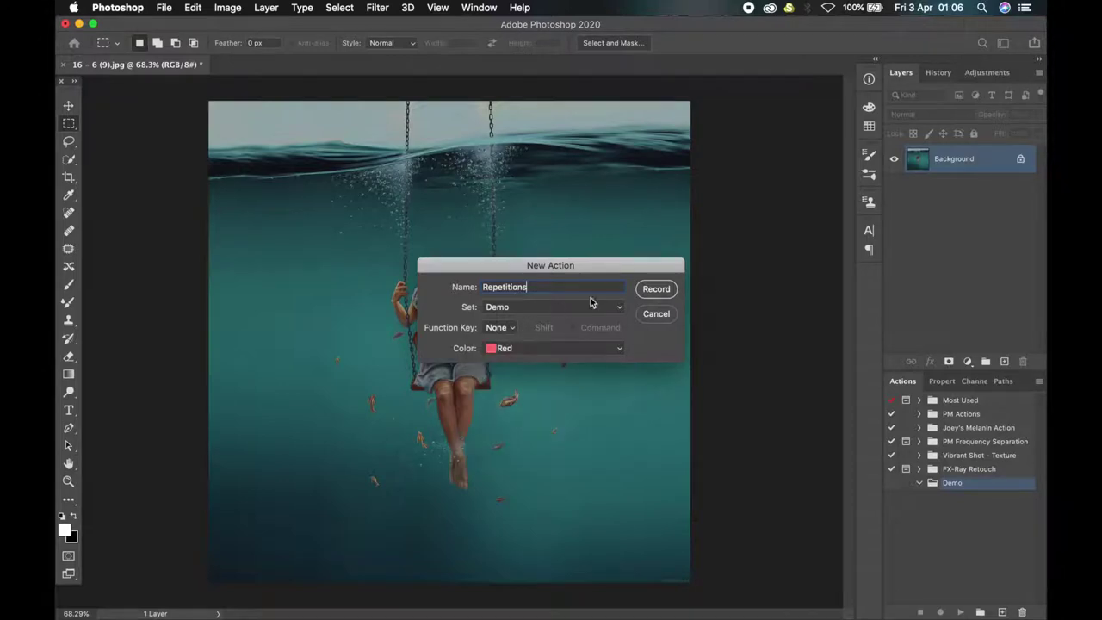
pyautogui.click(656, 291)
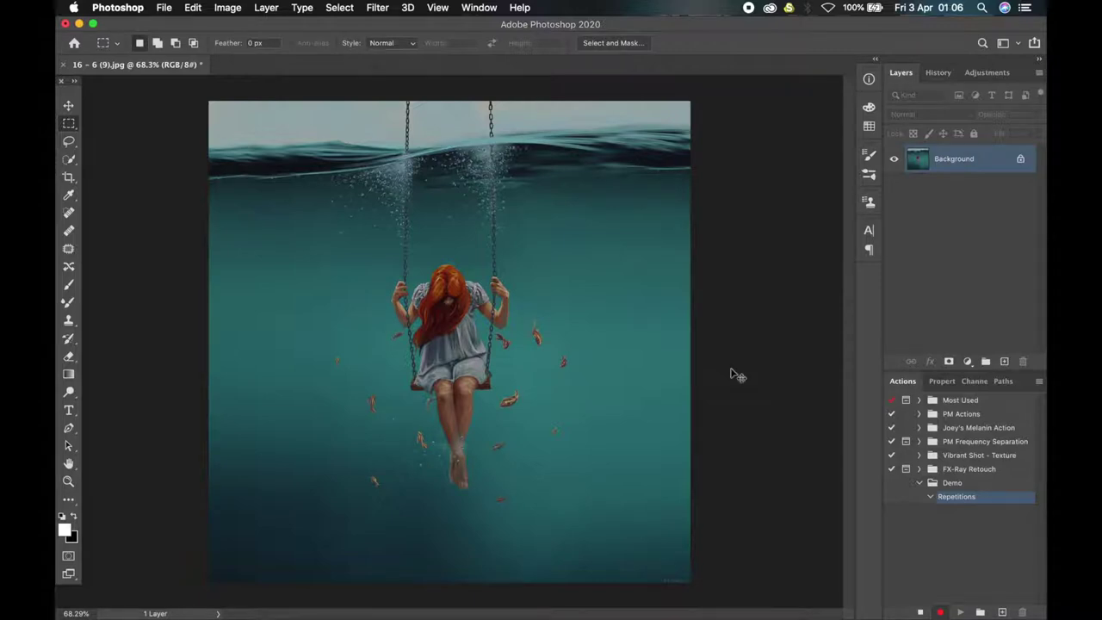
# - Record duplicating the Background layer and blurring the copy with a 5.0 pixel Gaussian Blur
pyautogui.press('super+j')
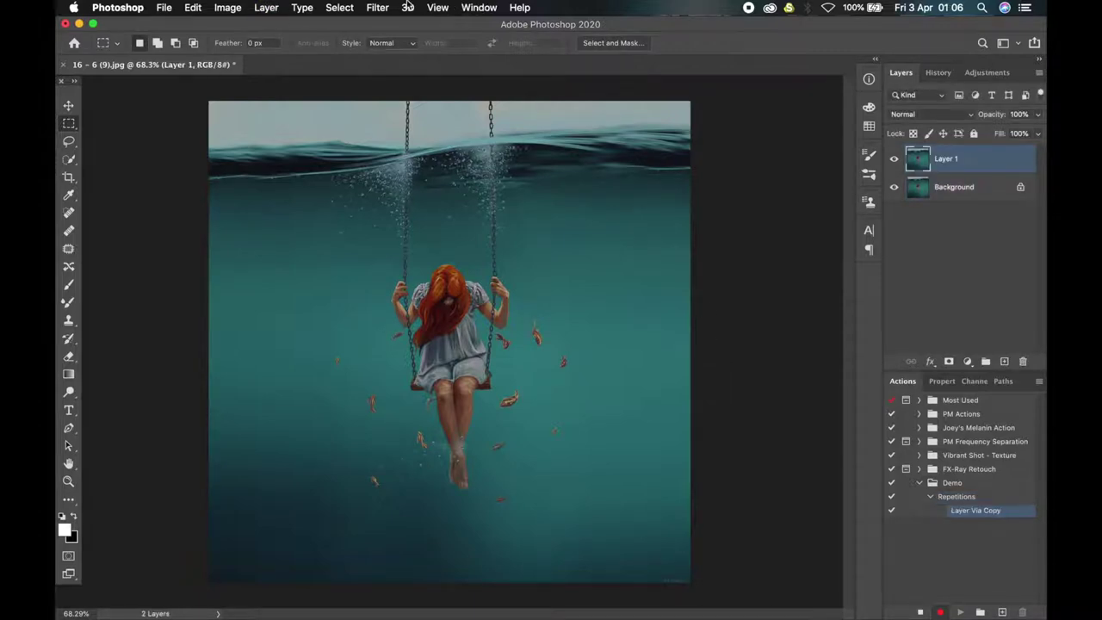
pyautogui.click(377, 7)
pyautogui.moveTo(439, 165)
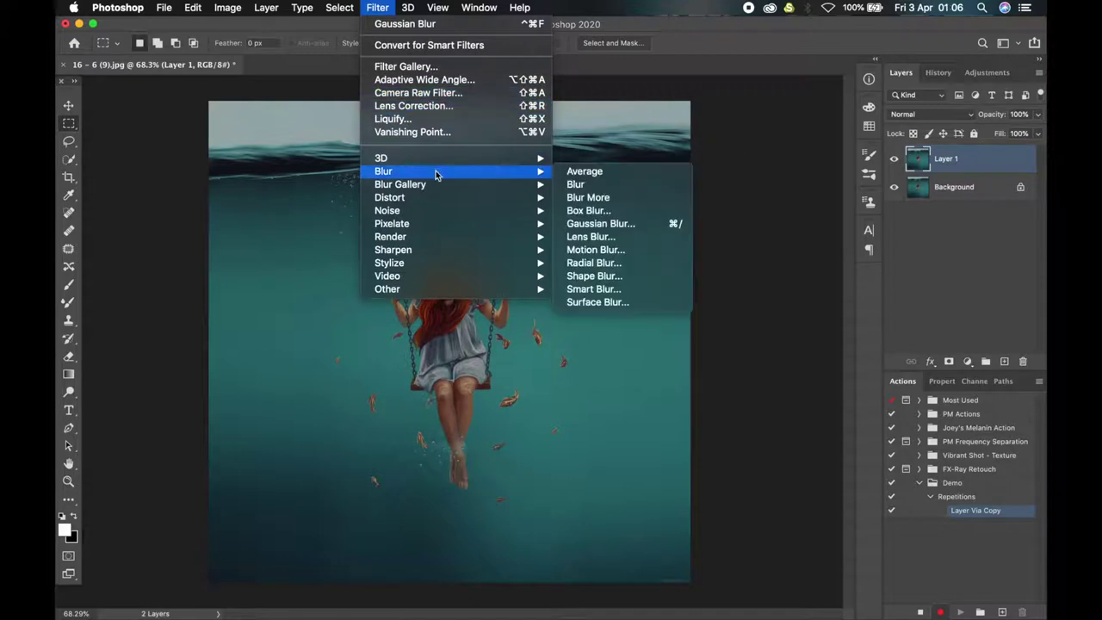
pyautogui.click(614, 224)
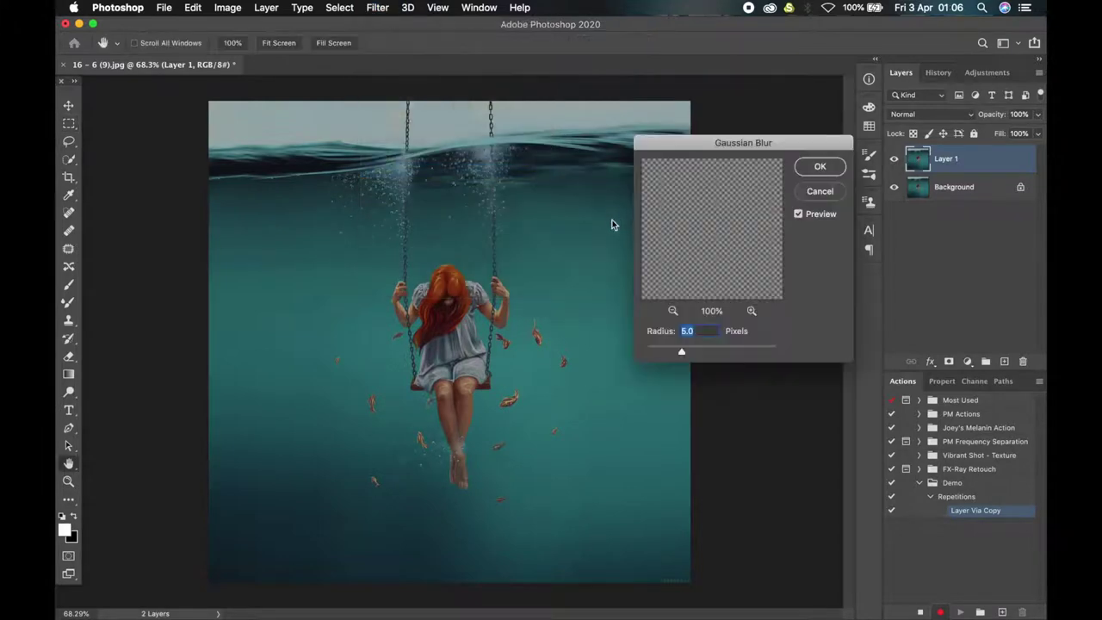
pyautogui.click(821, 167)
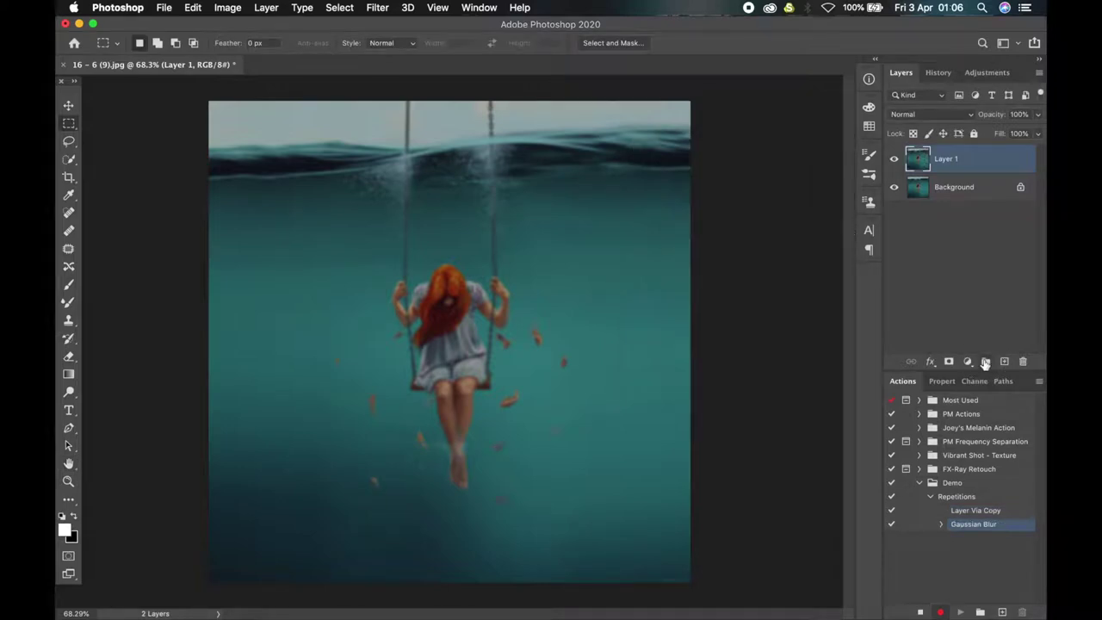
# - Record creating a layer group above the blurred copy and naming it Demo
pyautogui.click(986, 362)
pyautogui.doubleClick(938, 155)
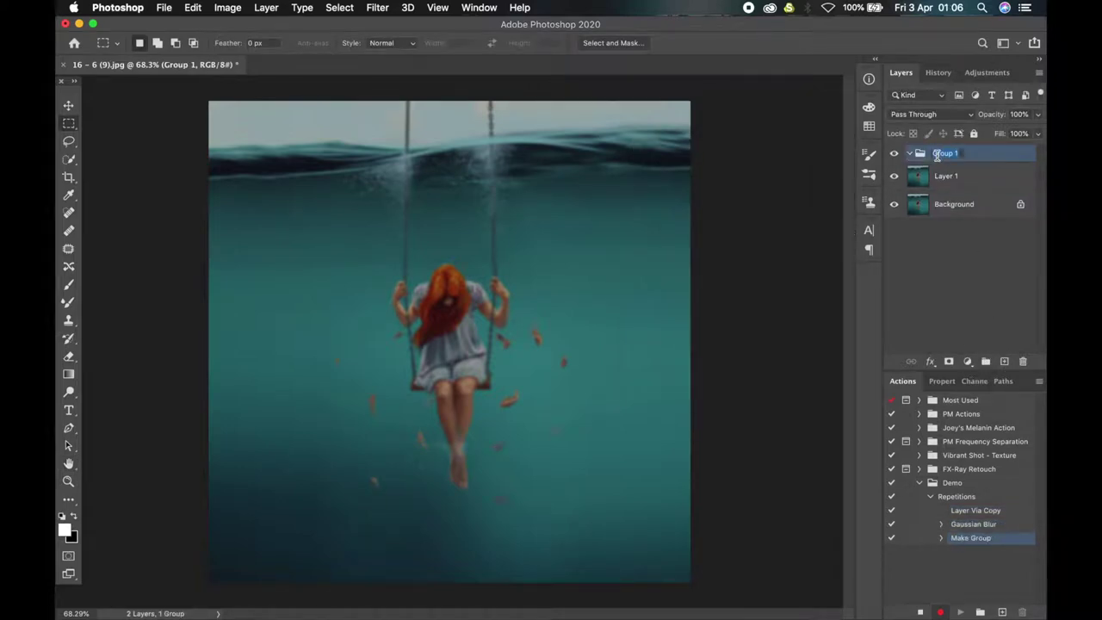
pyautogui.write('Demo')
pyautogui.press('Return')
# - Record adding Brightness/Contrast and Levels adjustment layers inside the Demo layer group
pyautogui.click(967, 362)
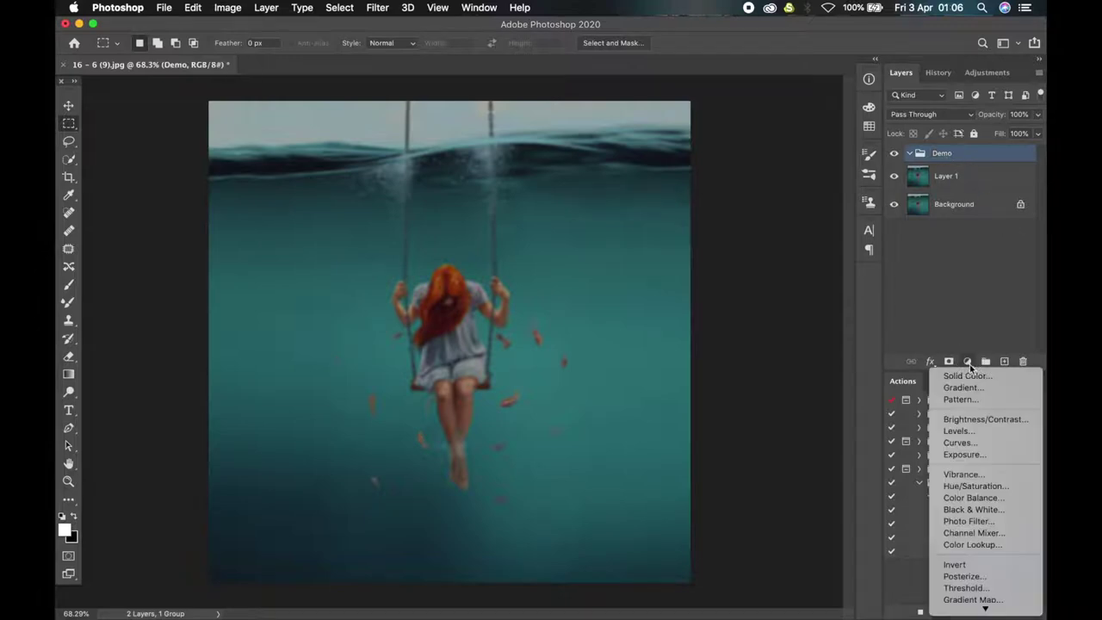
pyautogui.click(980, 419)
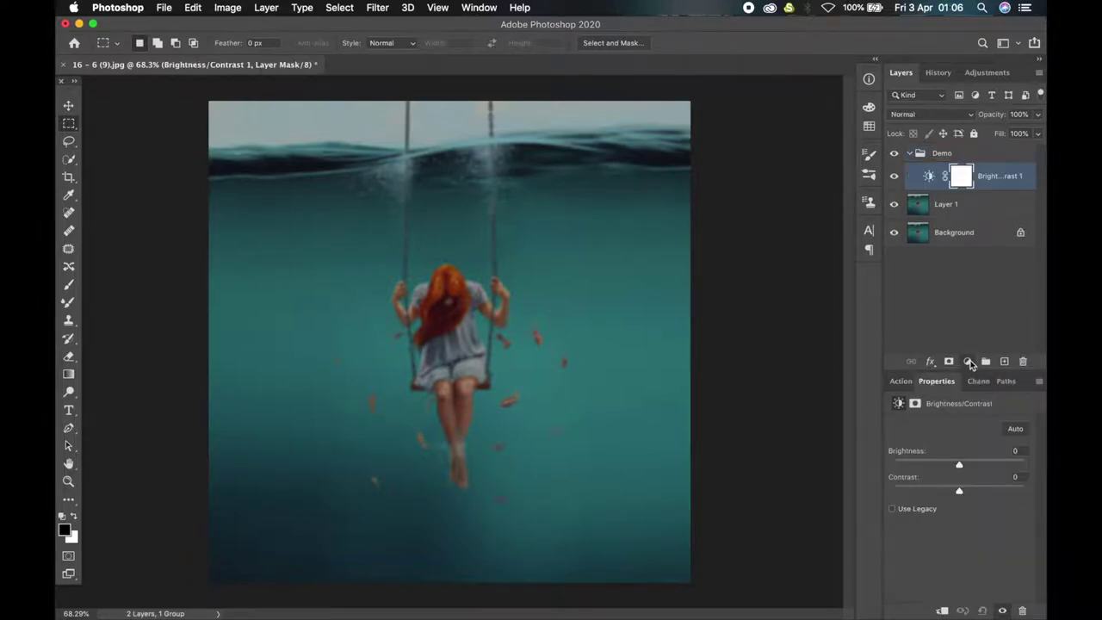
pyautogui.click(969, 362)
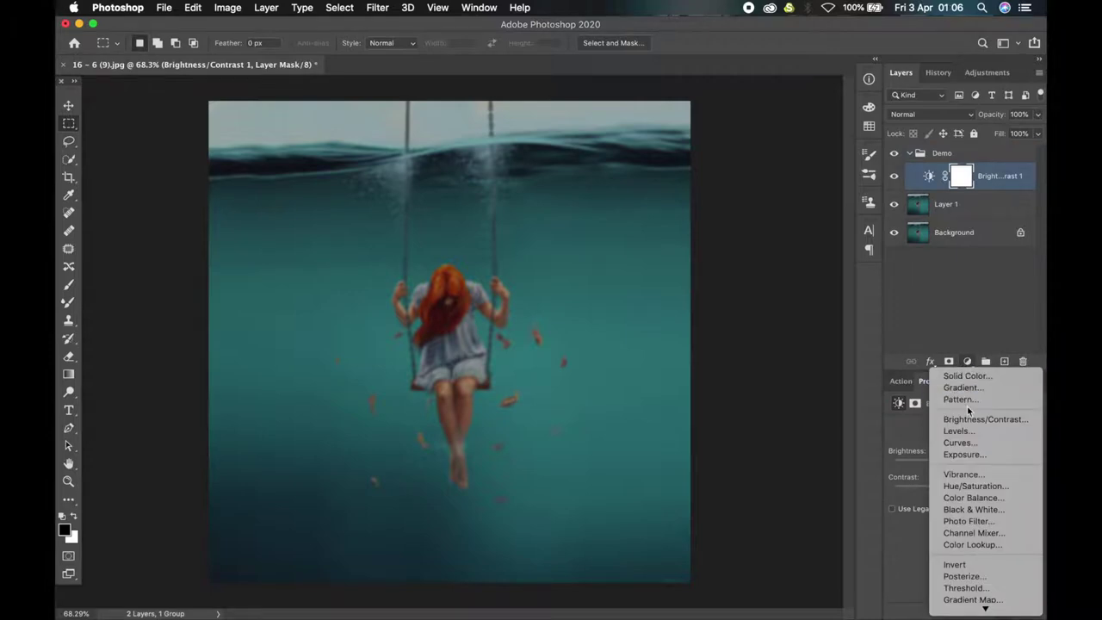
pyautogui.click(974, 431)
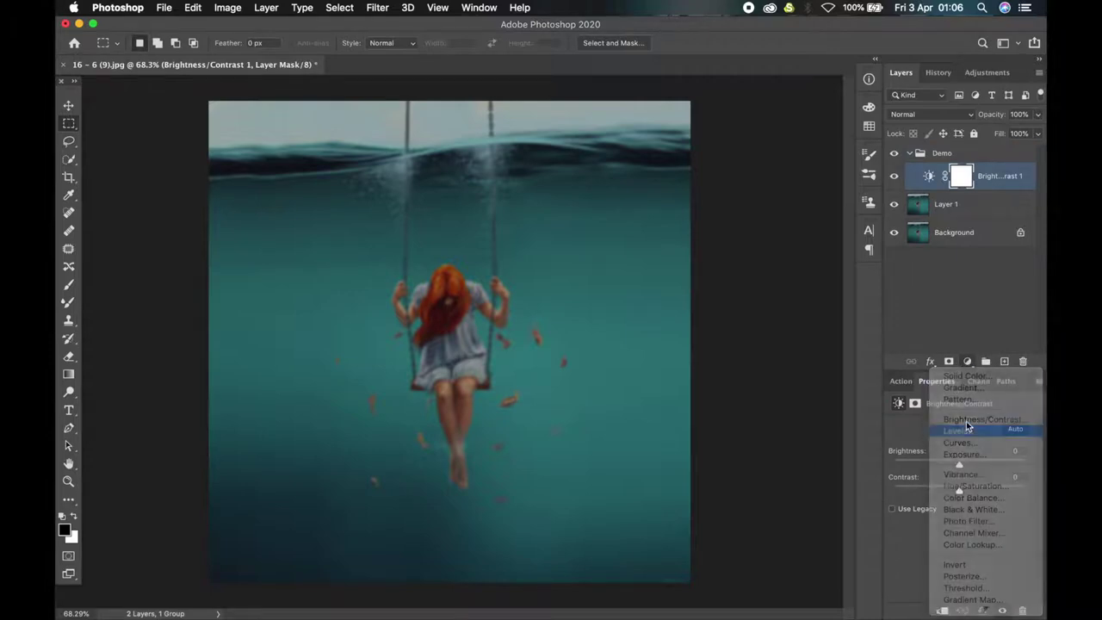
# - Stop recording the Repetitions action and collapse its list of recorded commands
pyautogui.click(901, 382)
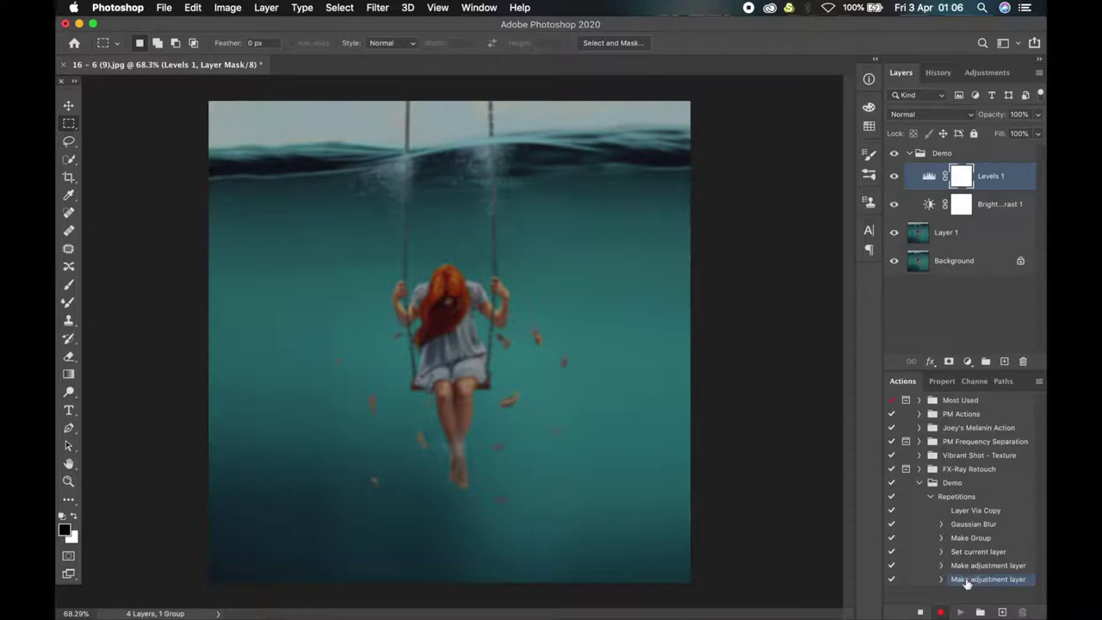
pyautogui.click(920, 612)
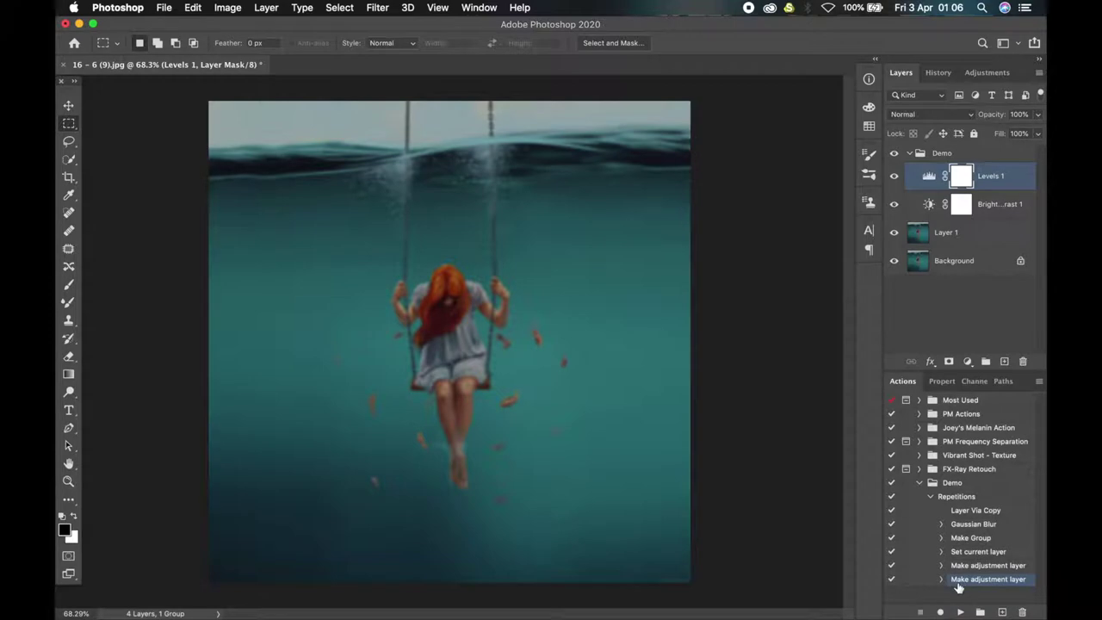
pyautogui.click(930, 497)
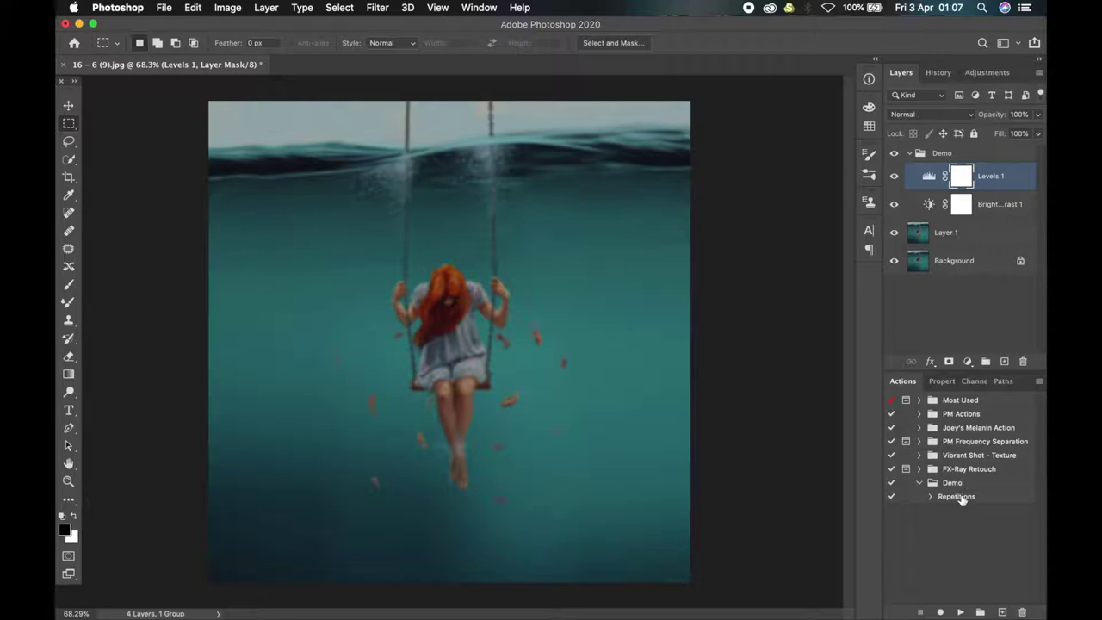
# - Delete Layer 1 and the Demo group so that only the Background layer remains
pyautogui.click(952, 233)
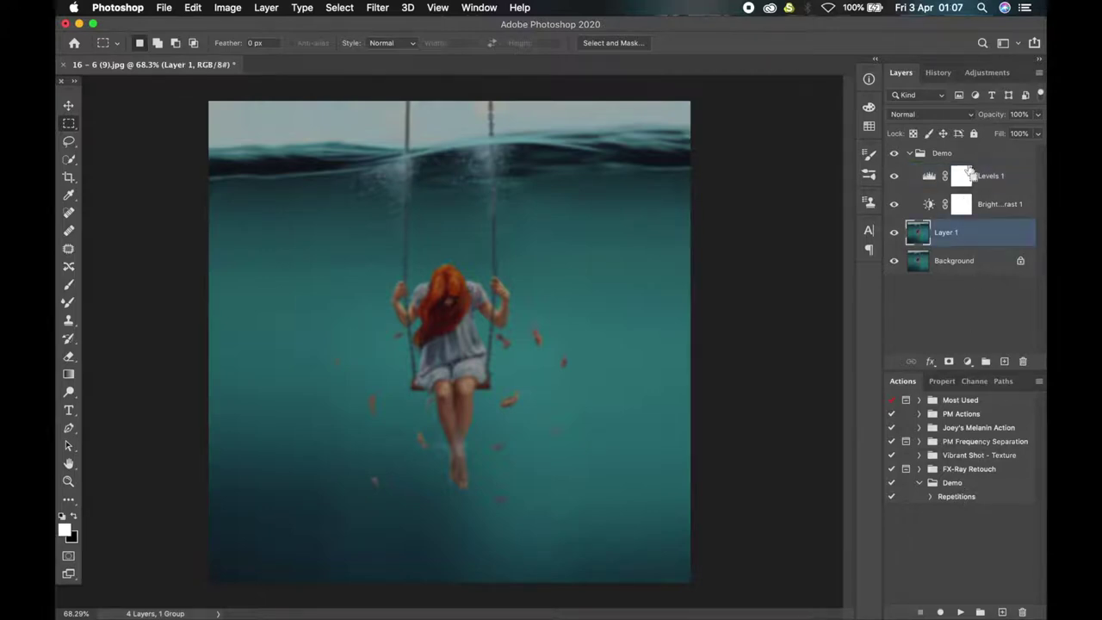
pyautogui.keyDown('super'); pyautogui.click(959, 155); pyautogui.keyUp('super')
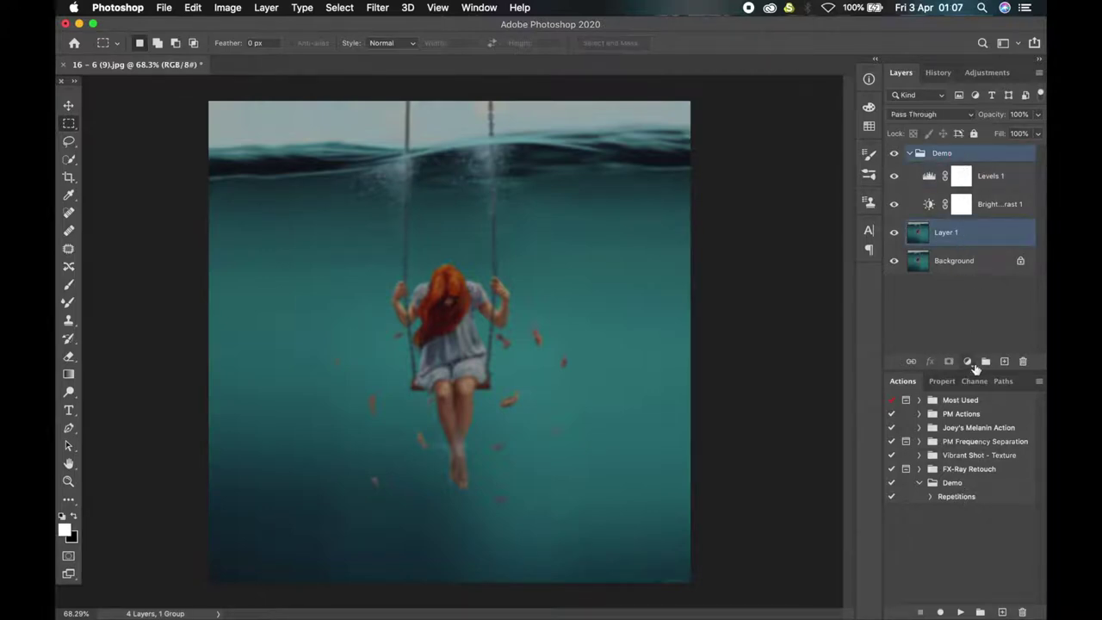
pyautogui.press('super+shift+e')
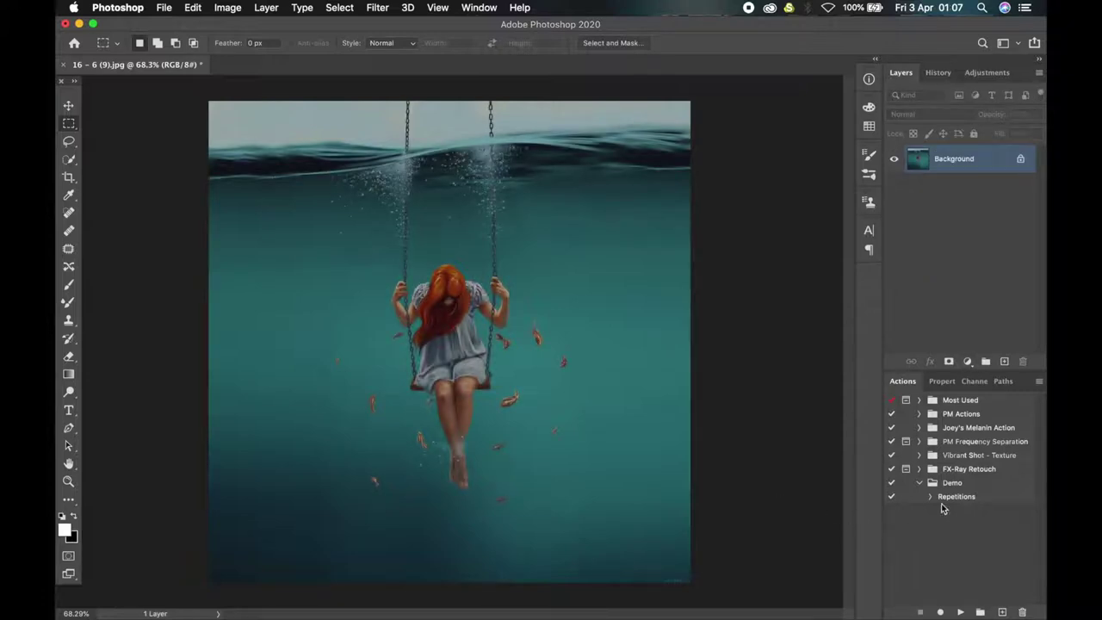
# - Test the Repetitions action by playing it on the Background layer, and delete the layers and group it generates
pyautogui.click(951, 499)
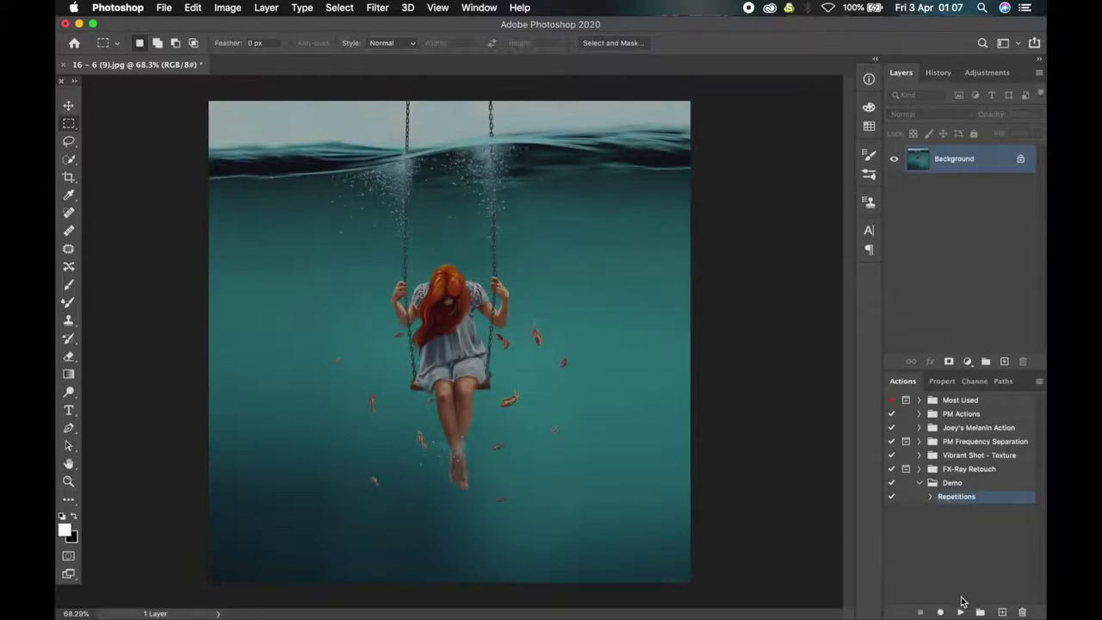
pyautogui.click(960, 612)
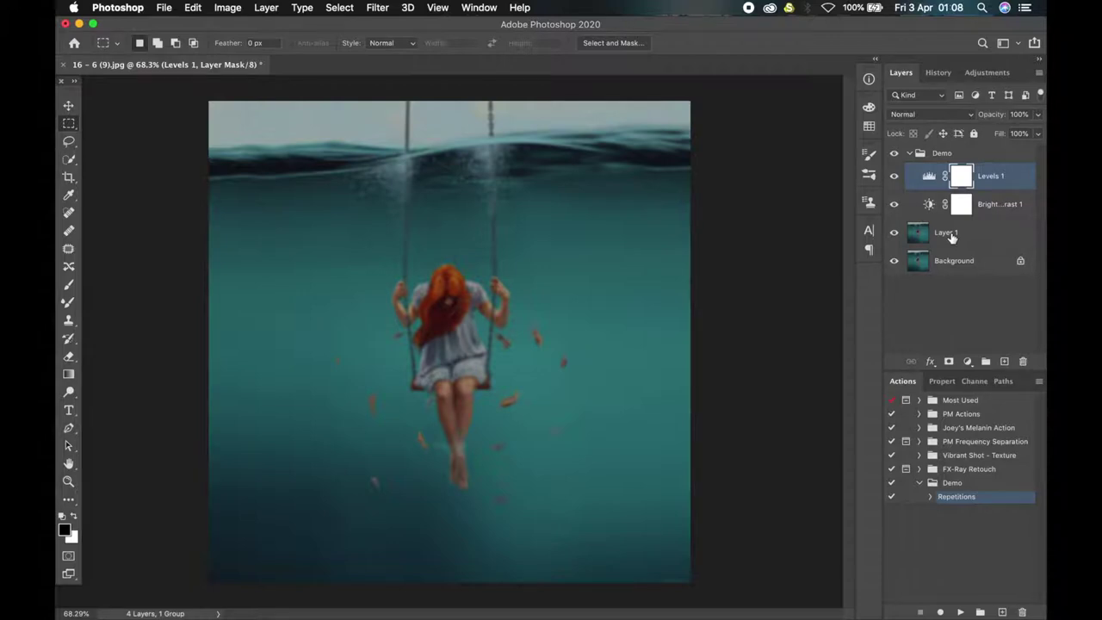
pyautogui.click(950, 234)
pyautogui.keyDown('shift'); pyautogui.click(980, 152); pyautogui.keyUp('shift')
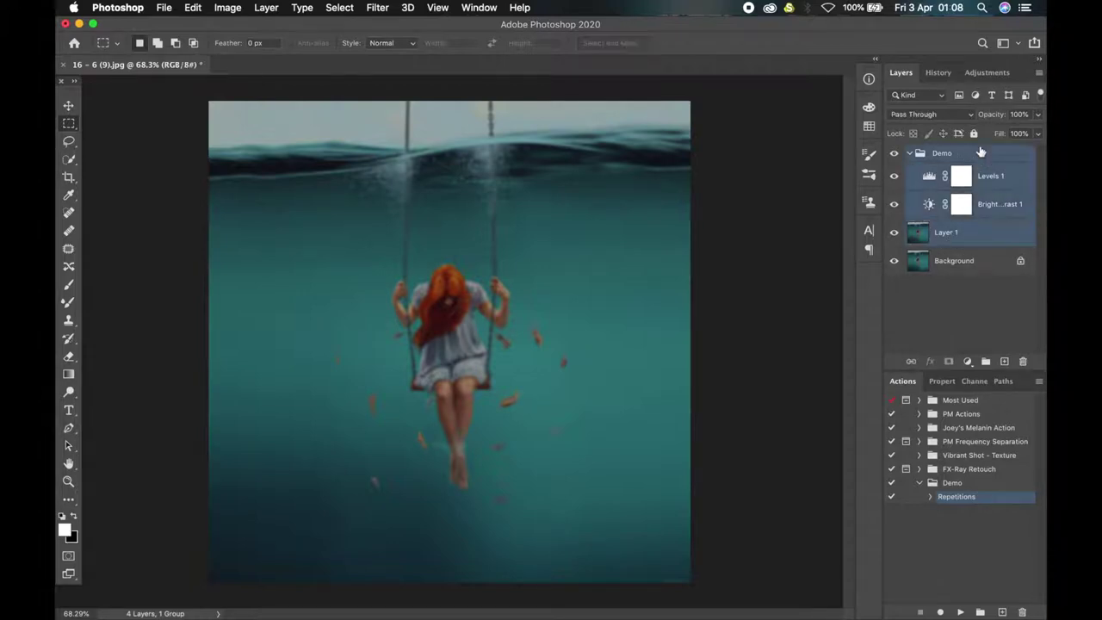
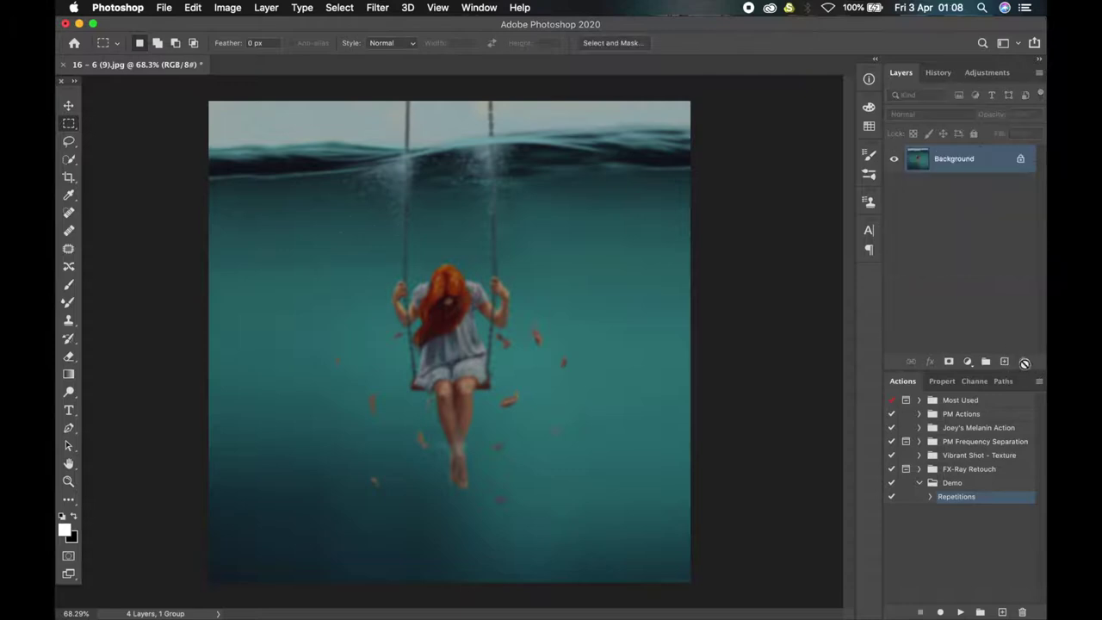
# - Display the actions in Button Mode
pyautogui.click(1040, 380)
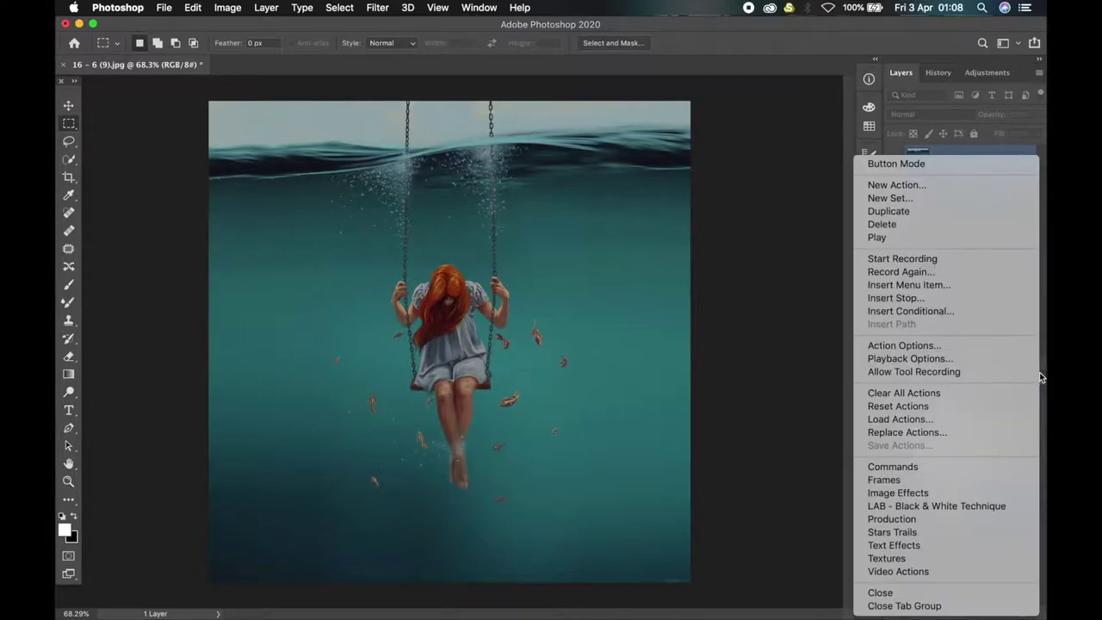
pyautogui.click(926, 164)
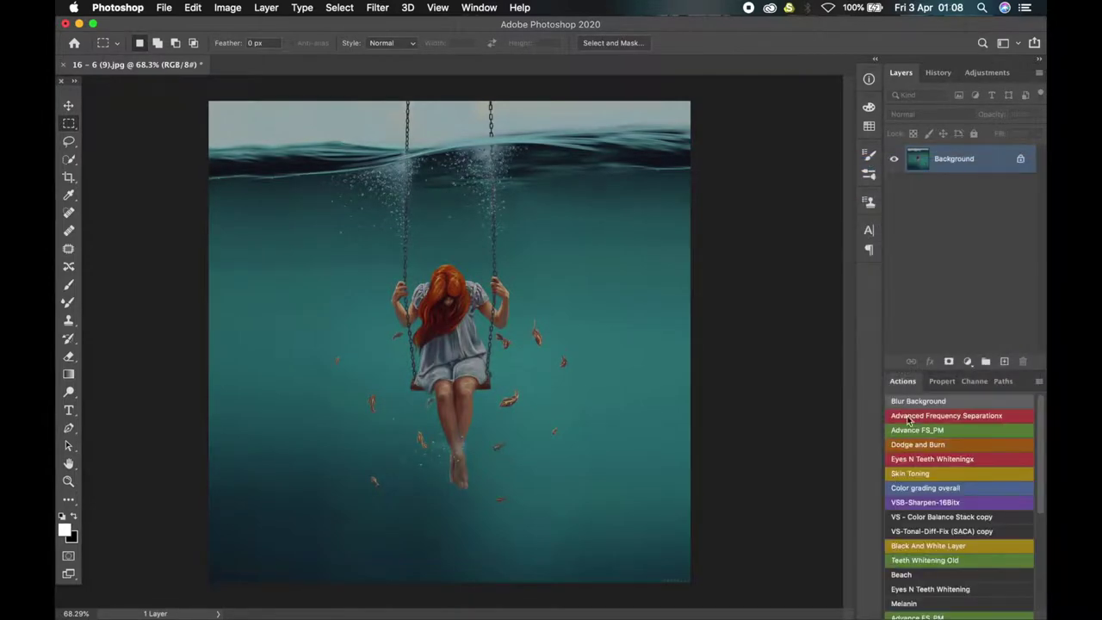
# - Run the Skin Toning action, look through the adjustment layers it generates, and delete the Skin Toning group
pyautogui.click(917, 475)
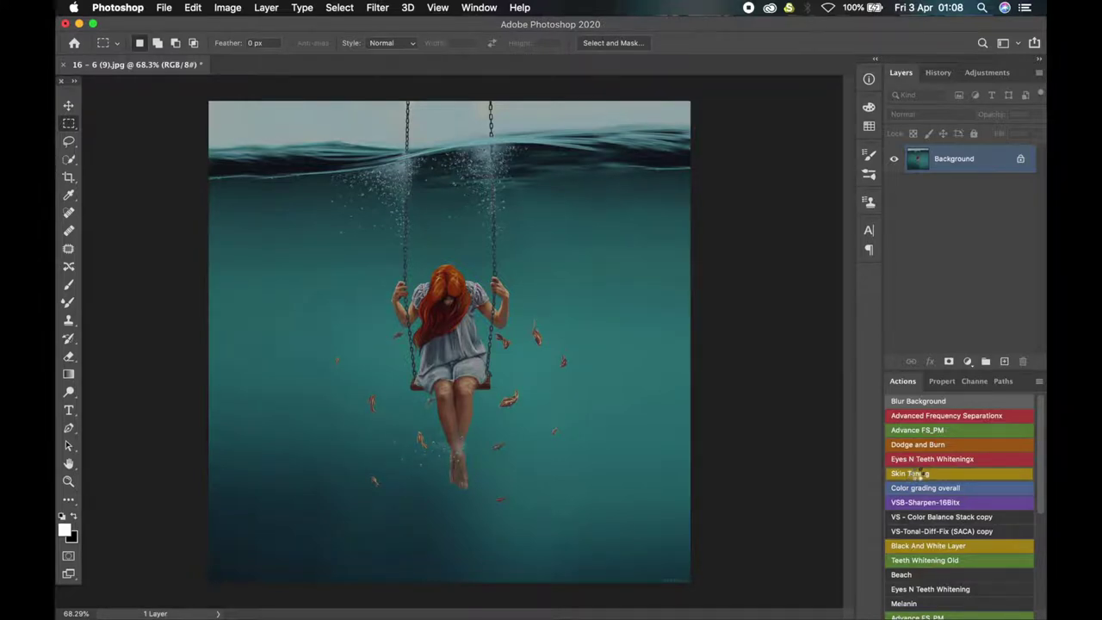
pyautogui.click(919, 473)
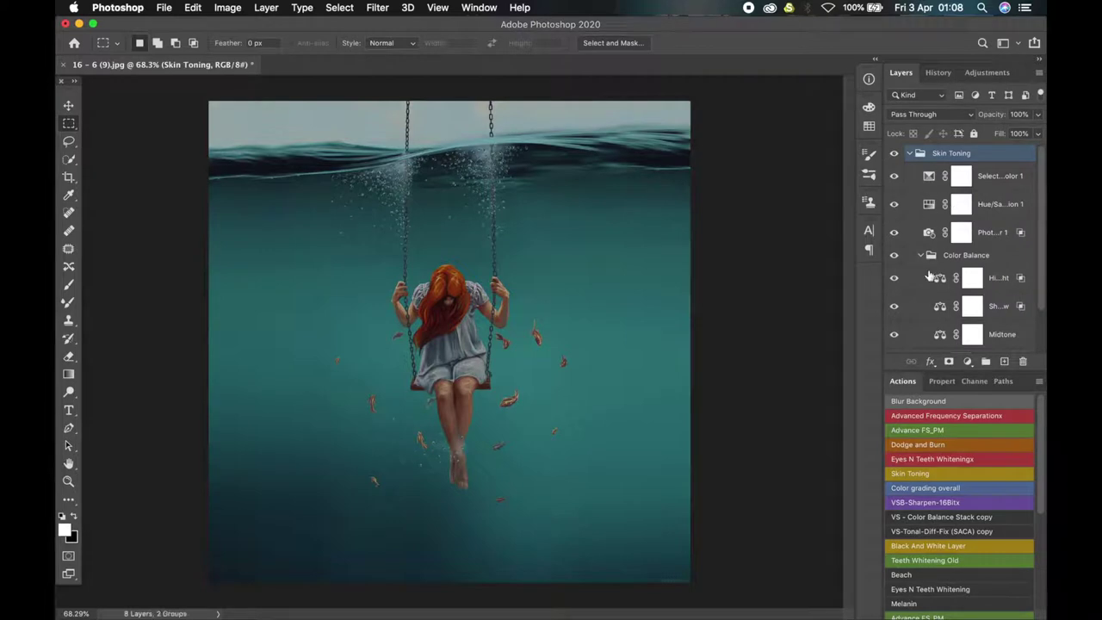
pyautogui.scroll(-2, 953, 280)
pyautogui.scroll(1, 947, 282)
pyautogui.scroll(2, 943, 282)
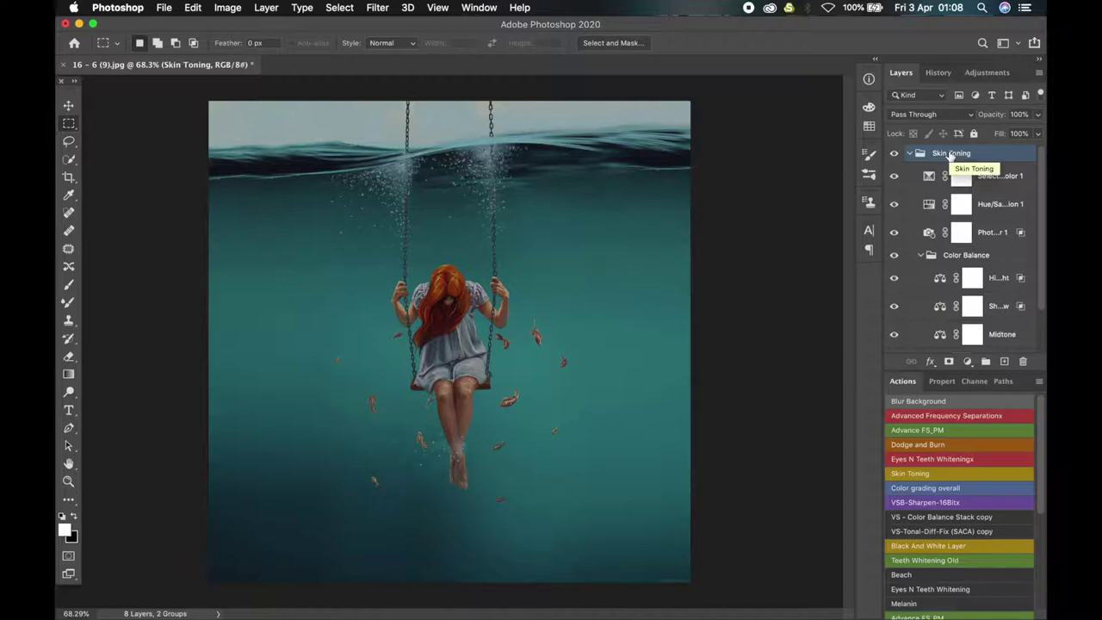
pyautogui.press('super+shift+e')
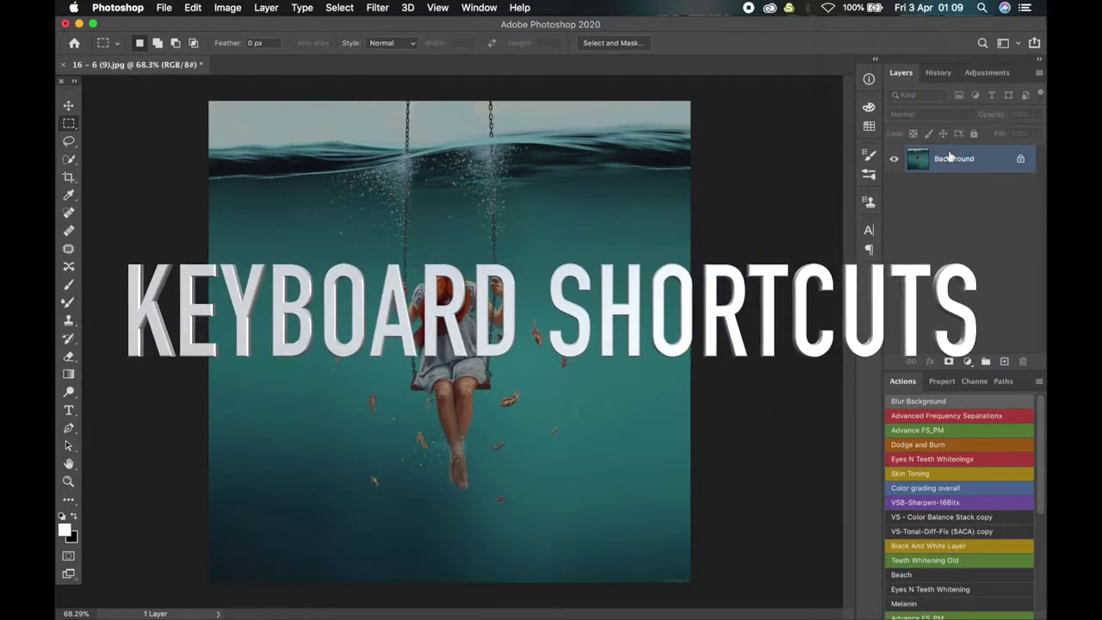
pyautogui.click(372, 7)
pyautogui.moveTo(390, 173)
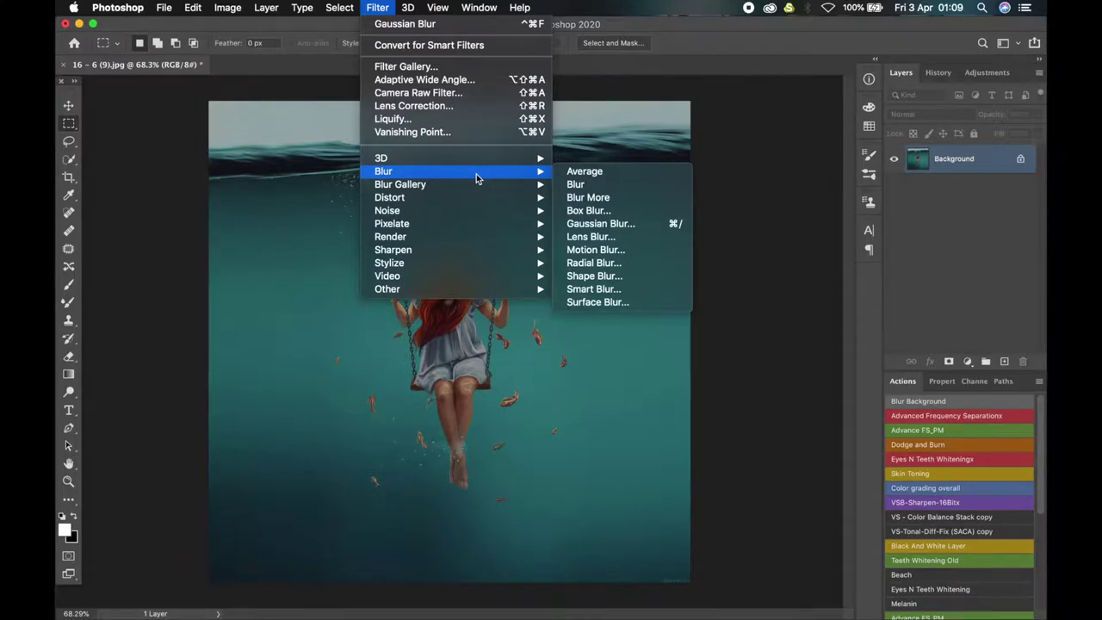
pyautogui.press('Escape')
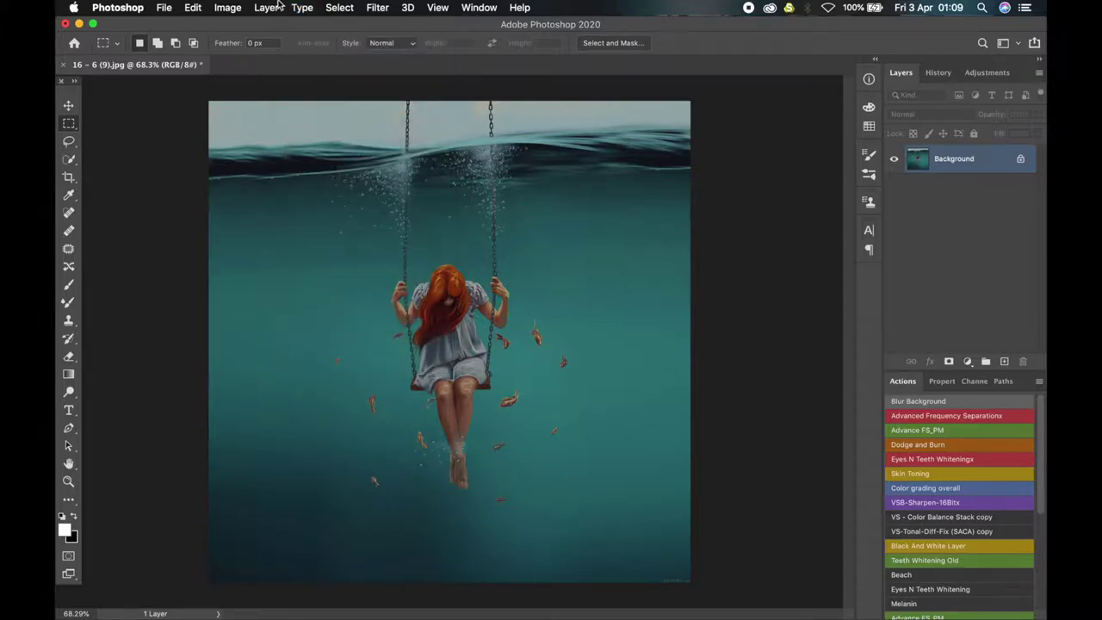
# - Select the image's highlights using Color Range set to Highlights, with 20% fuzziness and a range of 190
pyautogui.click(227, 8)
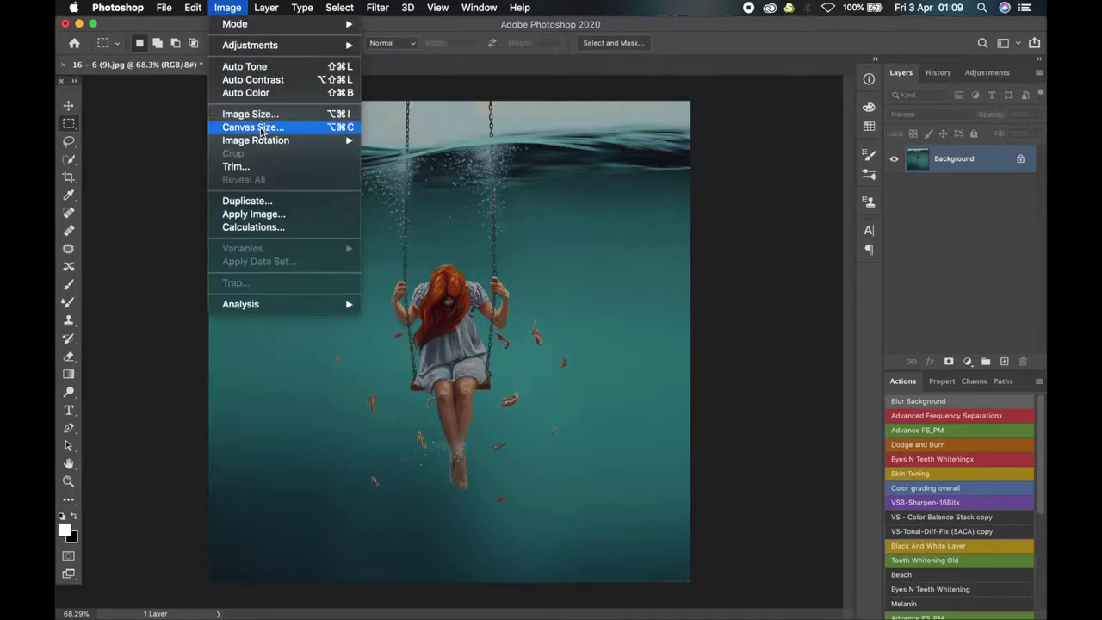
pyautogui.moveTo(339, 8)
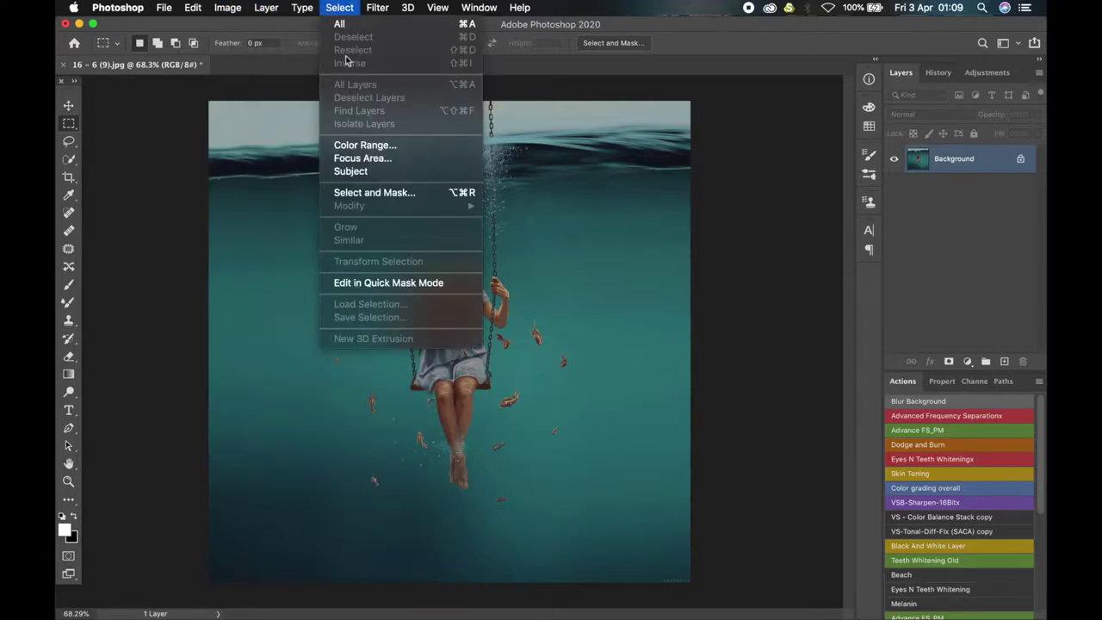
pyautogui.click(377, 146)
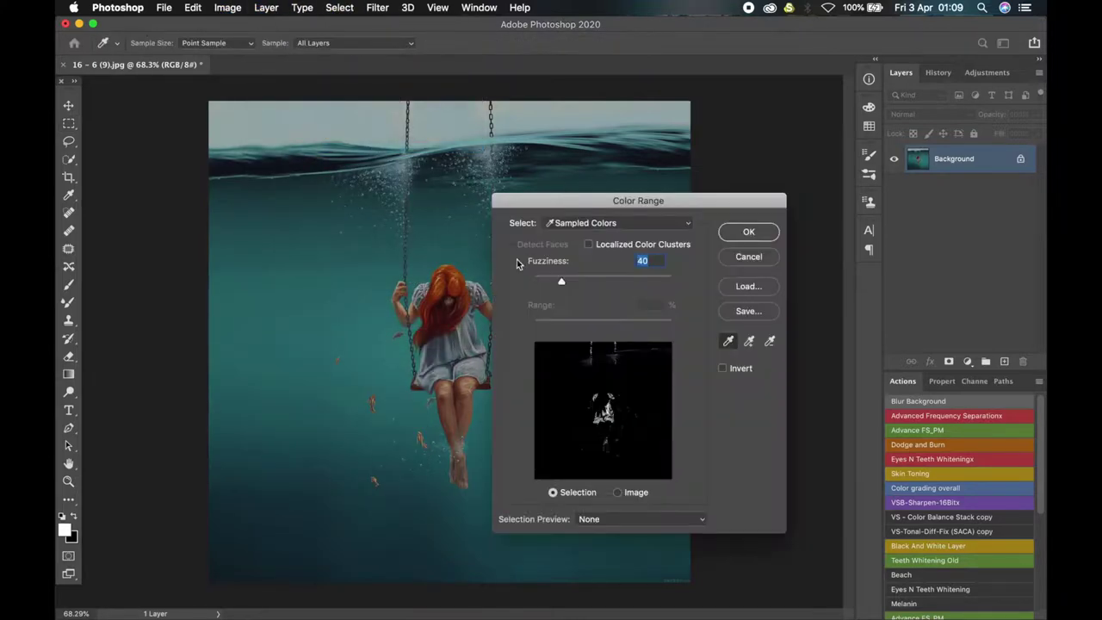
pyautogui.click(633, 224)
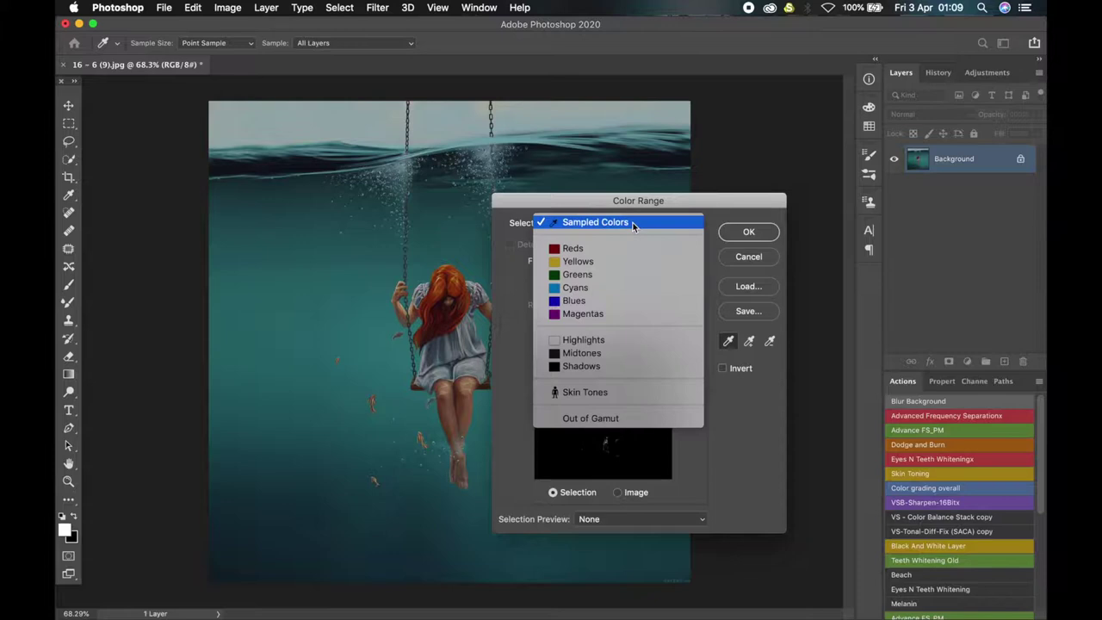
pyautogui.click(595, 340)
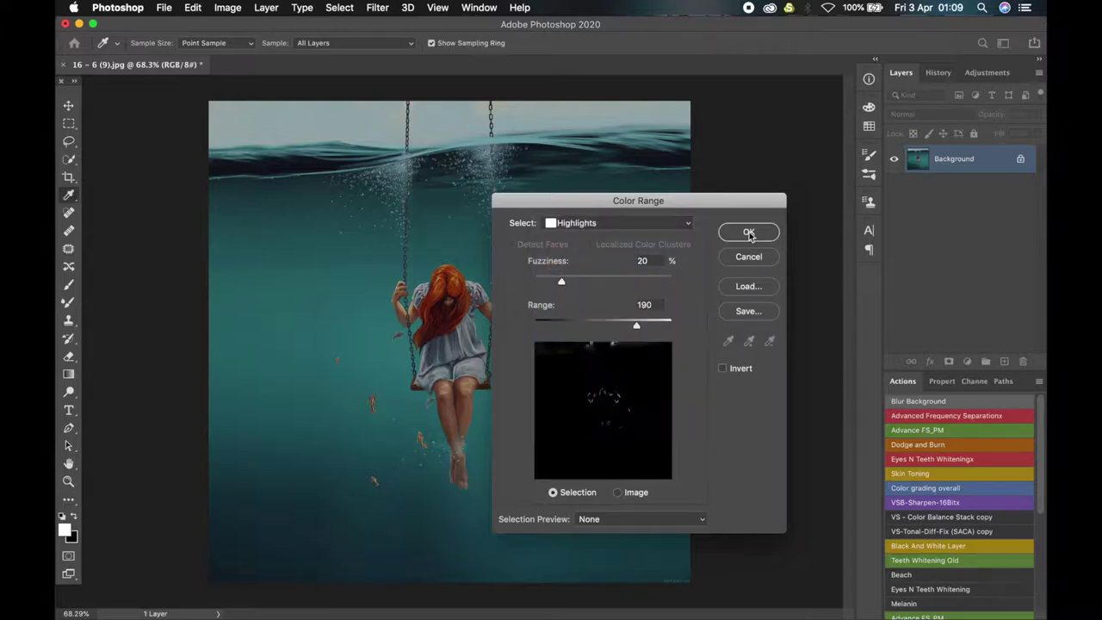
pyautogui.click(749, 234)
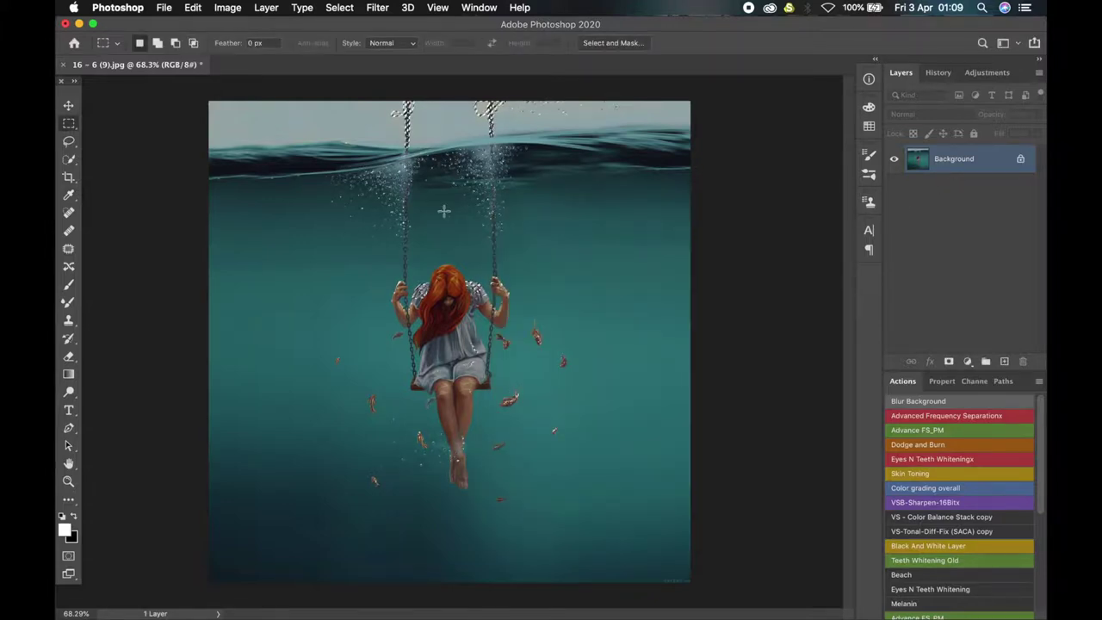
# - Clear the highlights selection from the image
pyautogui.click(231, 7)
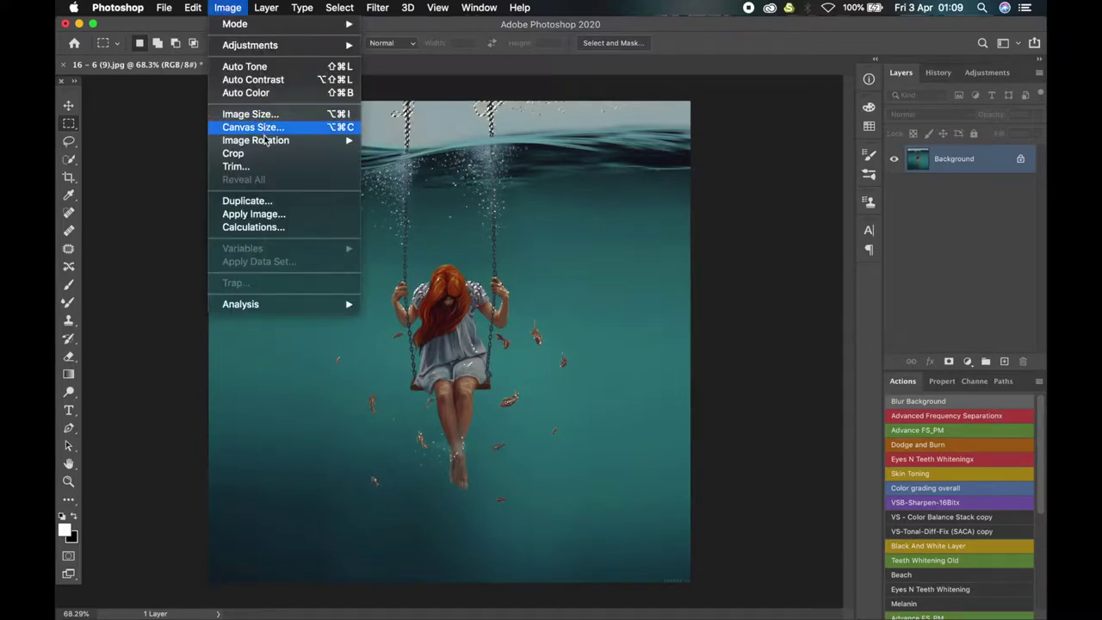
pyautogui.moveTo(340, 8)
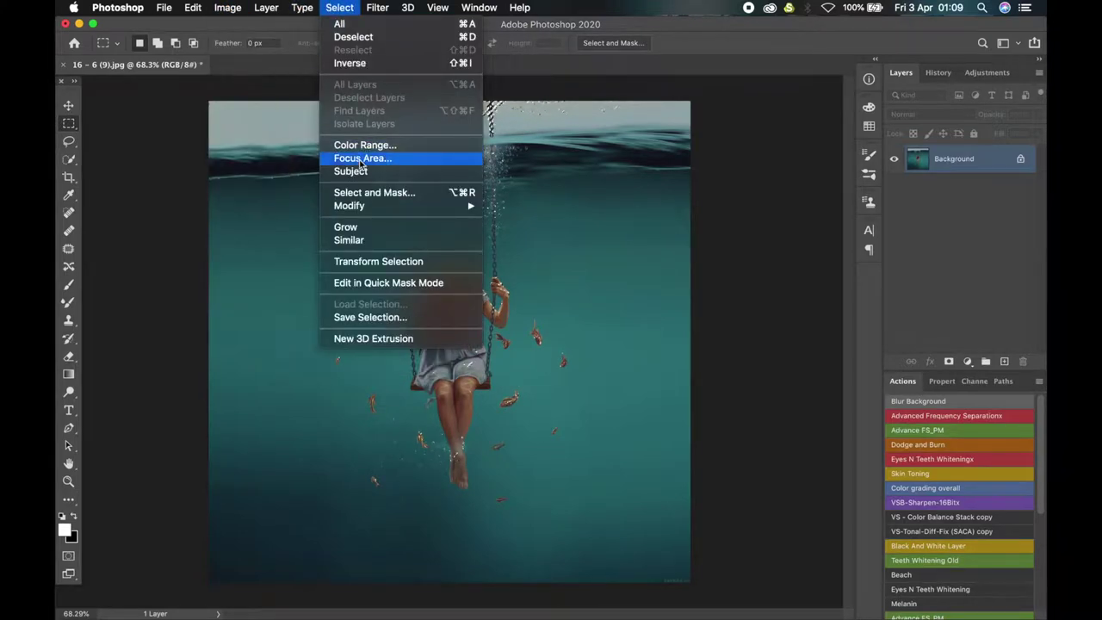
pyautogui.click(825, 187)
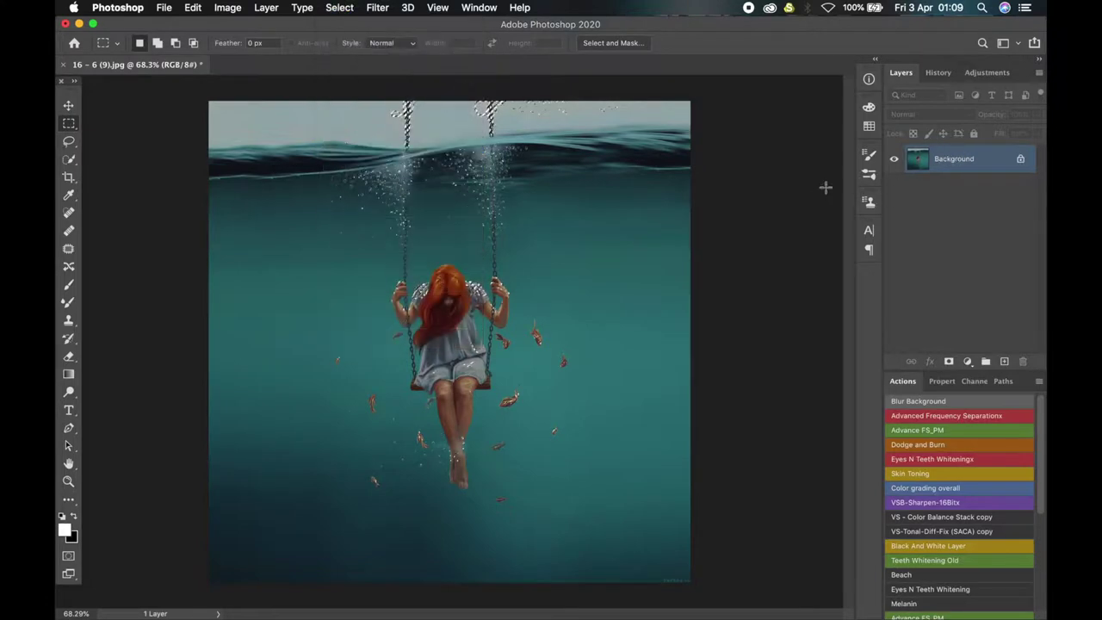
pyautogui.press('super+d')
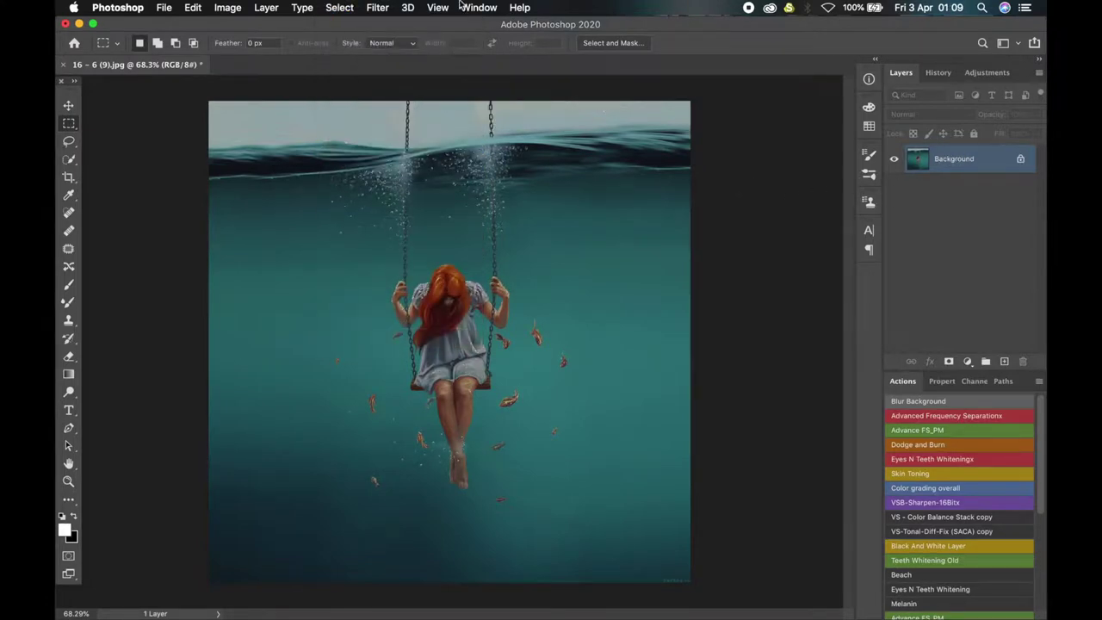
# - Look up the keyboard shortcut assigned to the Gaussian Blur filter
pyautogui.click(377, 7)
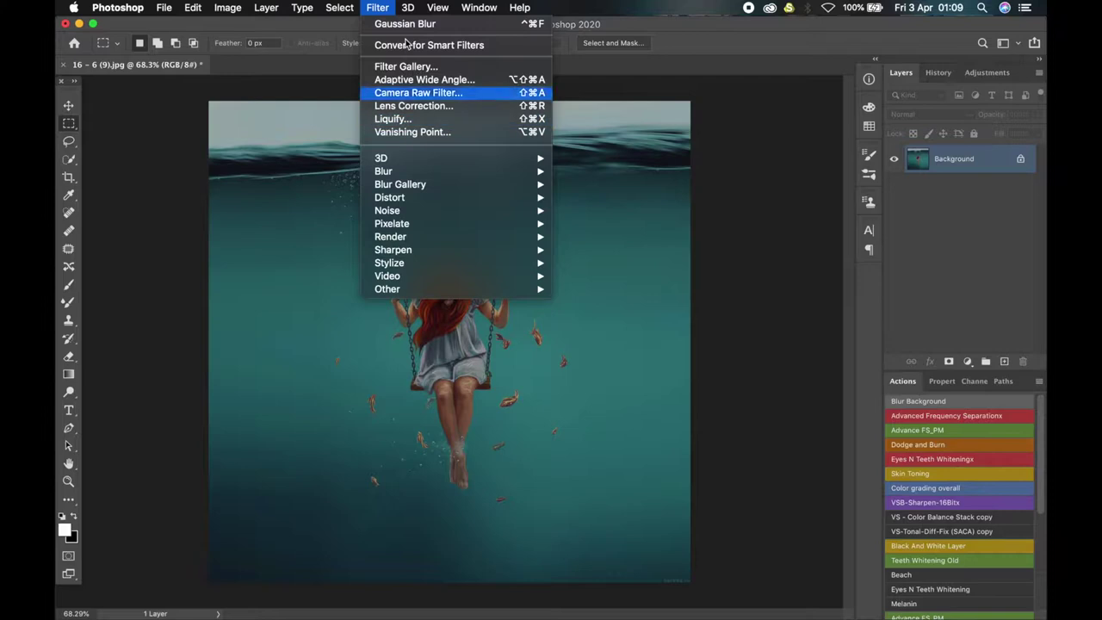
pyautogui.moveTo(430, 171)
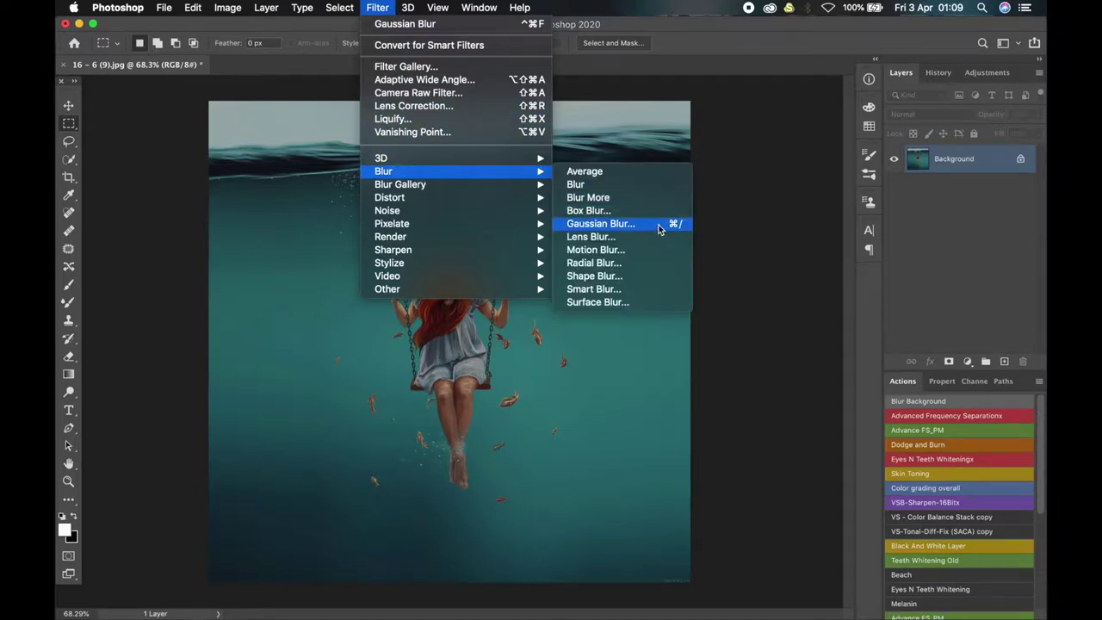
pyautogui.click(962, 155)
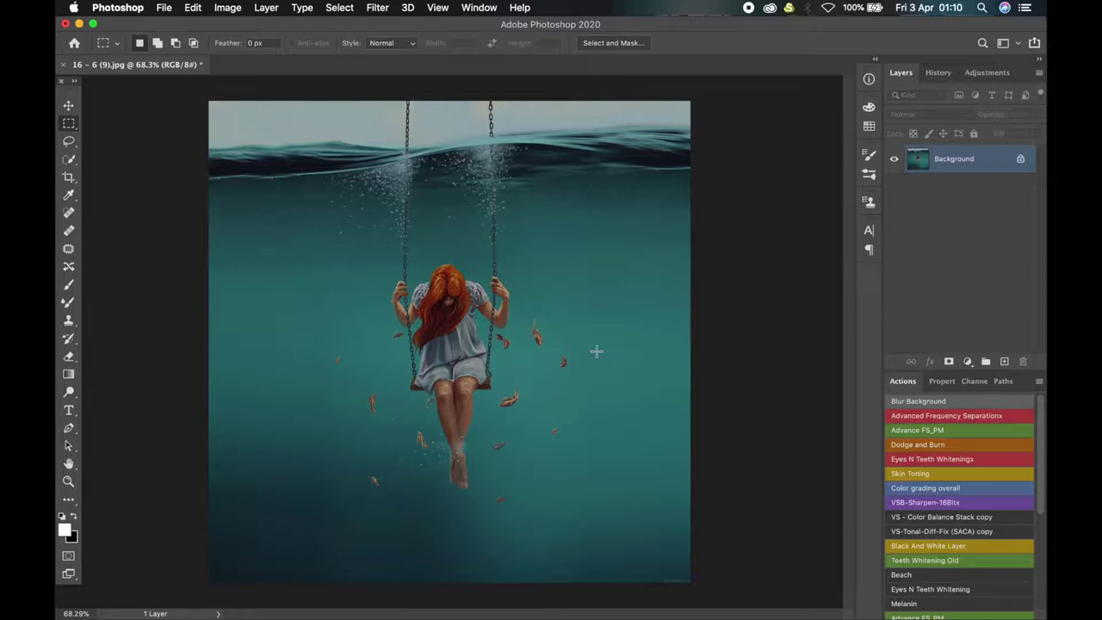
# - Assign Shift+⌘+R as the keyboard shortcut for the Select command Color Range, accepting its removal from Lens Correction, and save the shortcut settings
pyautogui.click(193, 7)
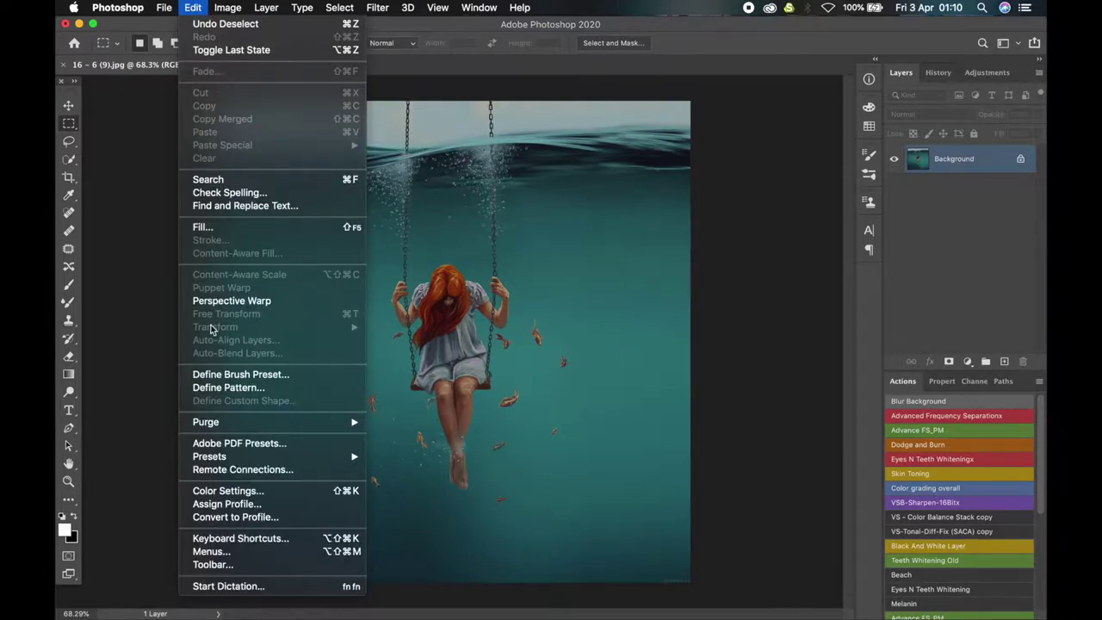
pyautogui.click(243, 540)
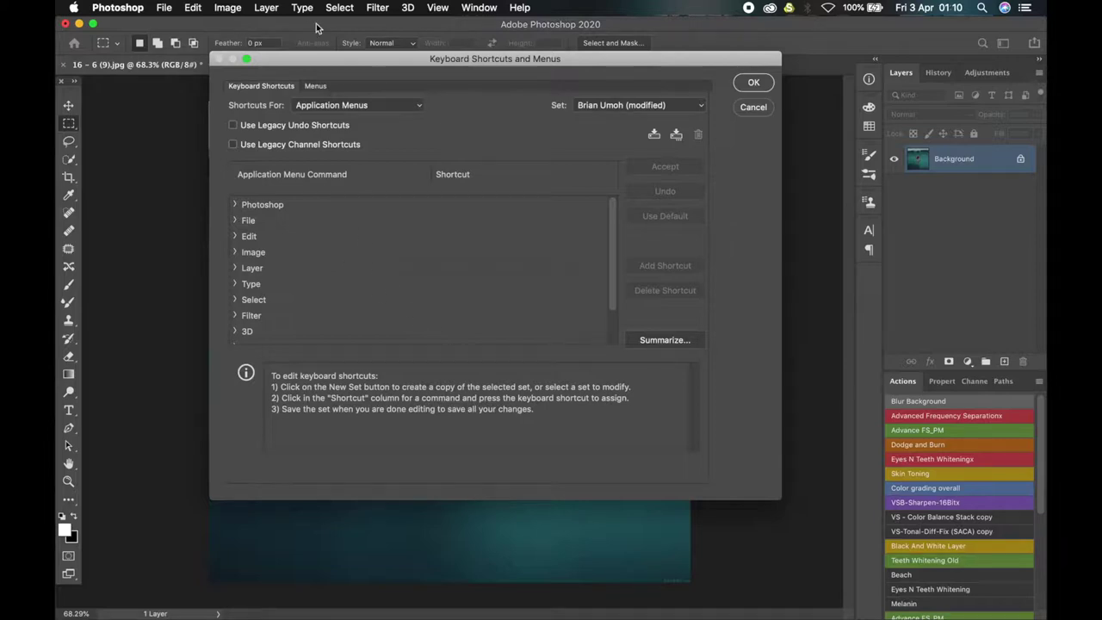
pyautogui.scroll(-3, 257, 284)
pyautogui.scroll(1, 259, 273)
pyautogui.click(258, 268)
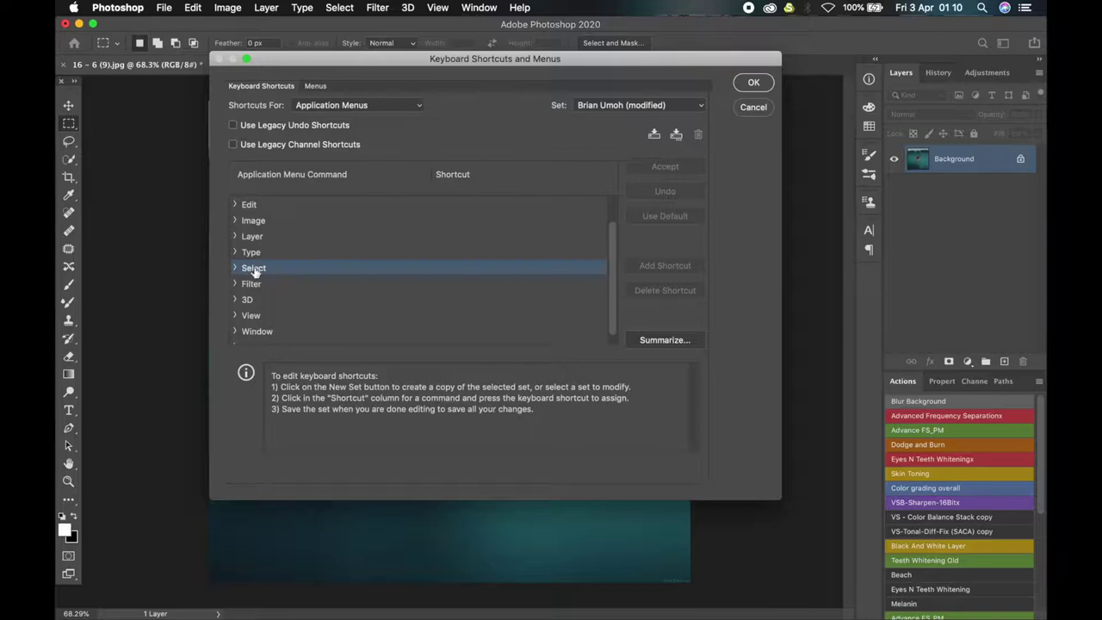
pyautogui.click(235, 268)
pyautogui.scroll(-1, 274, 260)
pyautogui.scroll(-6, 275, 260)
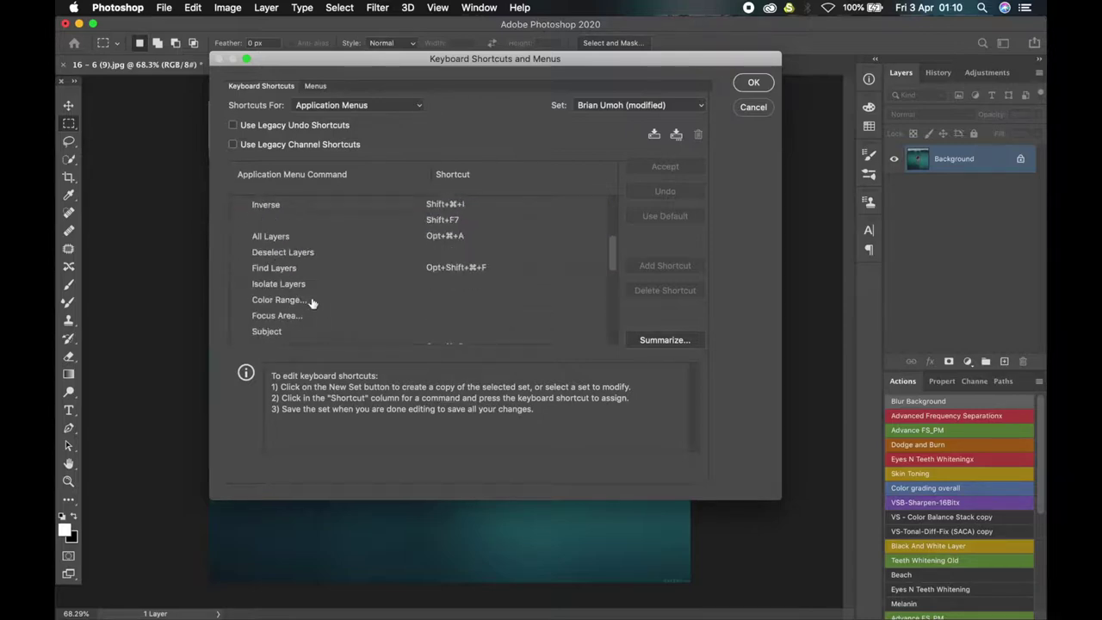
pyautogui.click(315, 301)
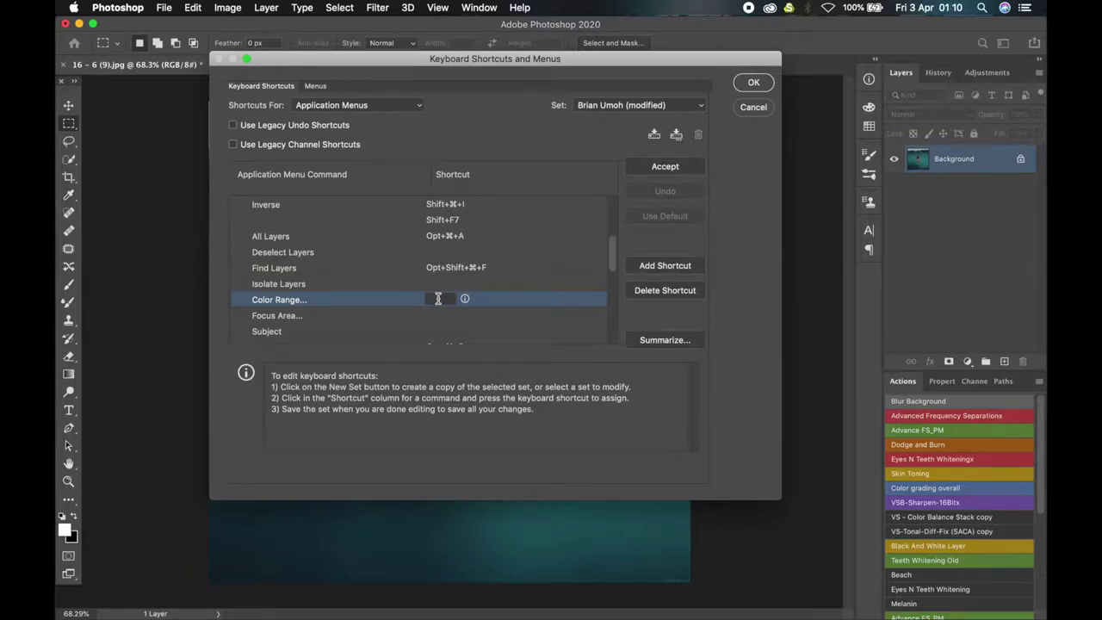
pyautogui.press('shift+super+r')
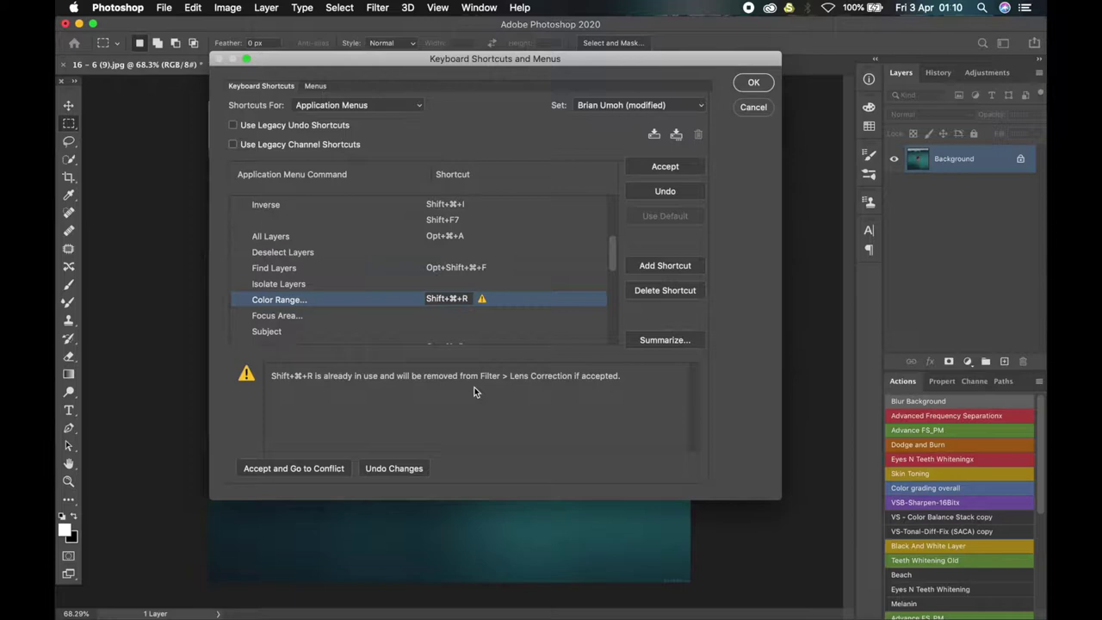
pyautogui.click(665, 168)
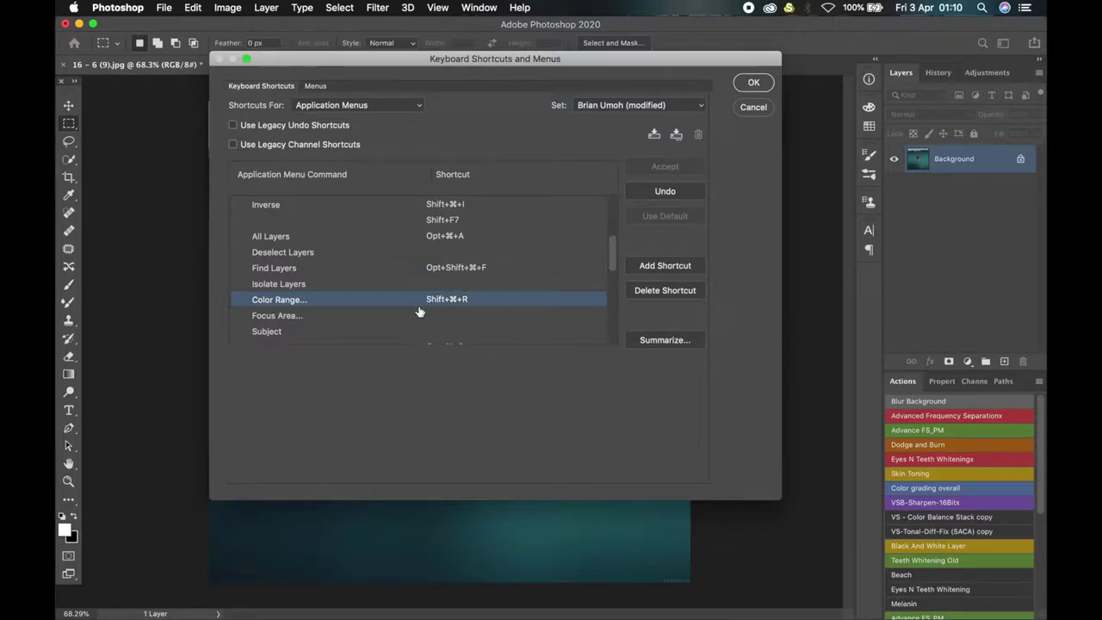
pyautogui.click(754, 82)
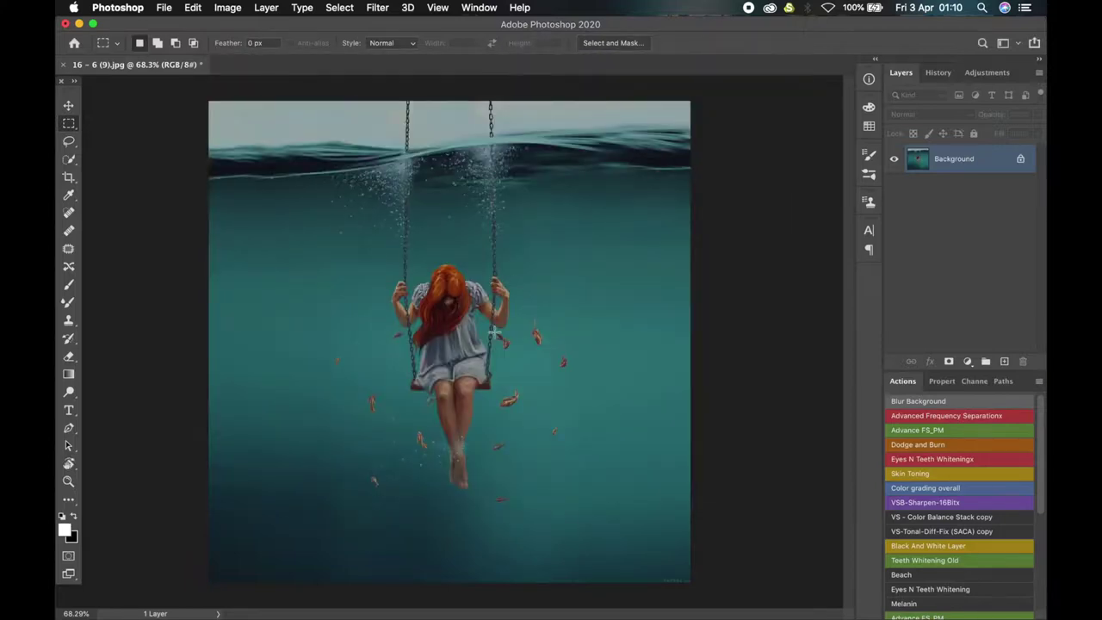
# - Test the new Color Range shortcut, check how it is listed among the selection commands, and cancel the Color Range dialog
pyautogui.press('super+shift+c')
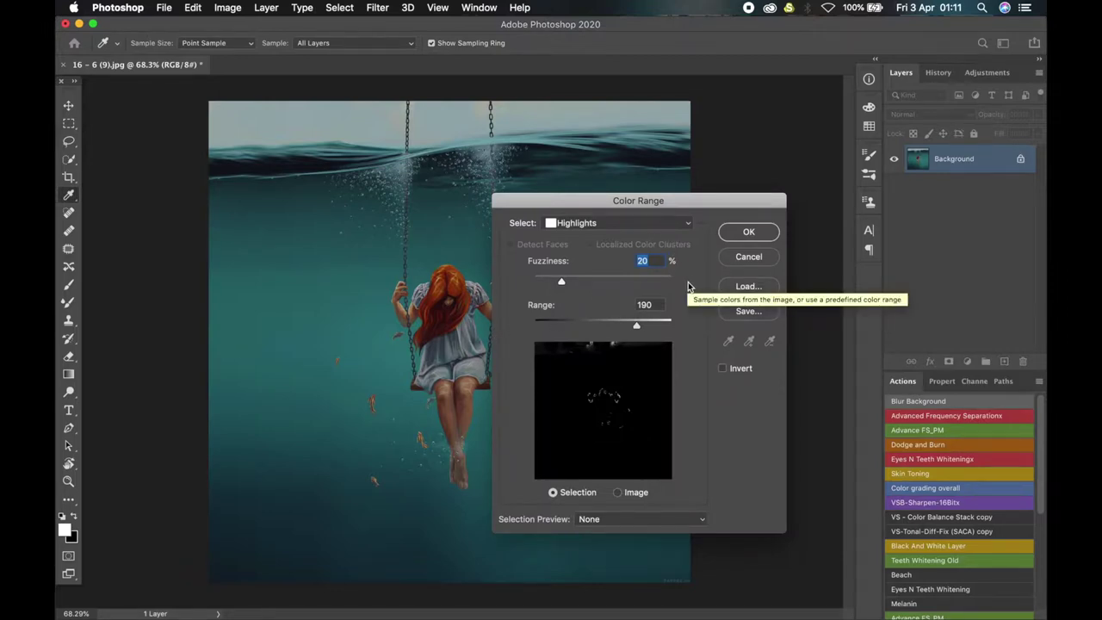
pyautogui.click(343, 7)
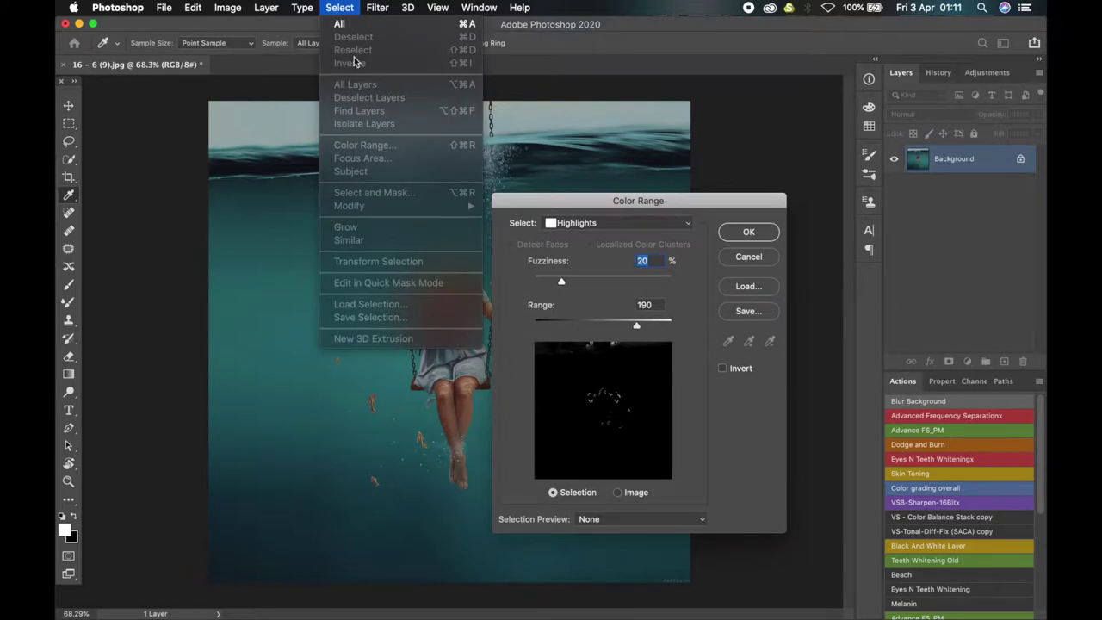
pyautogui.click(662, 205)
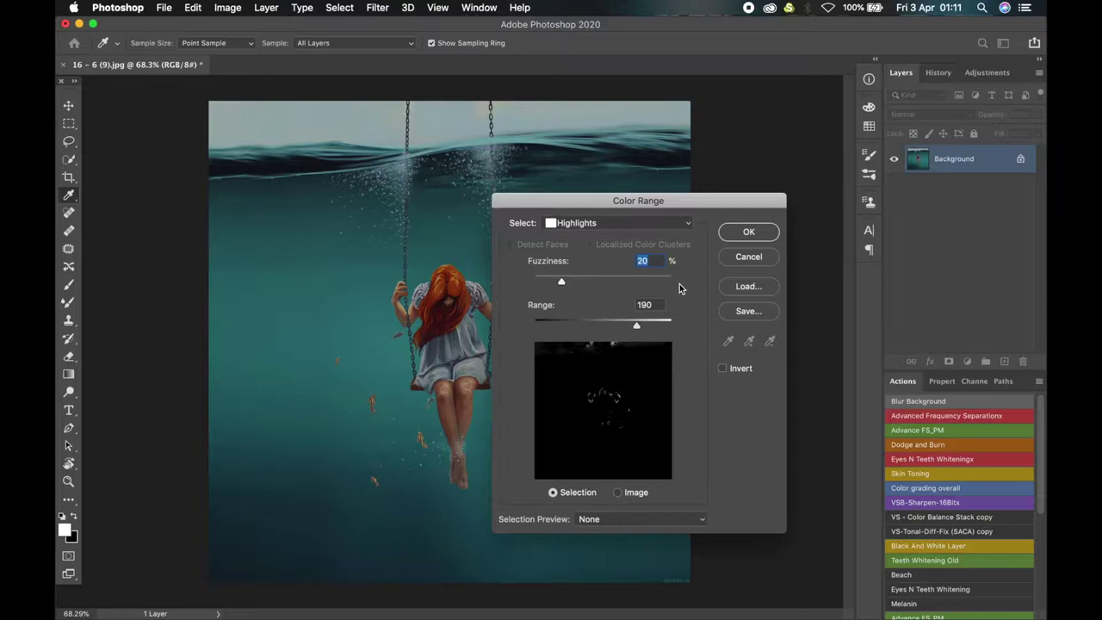
pyautogui.click(754, 252)
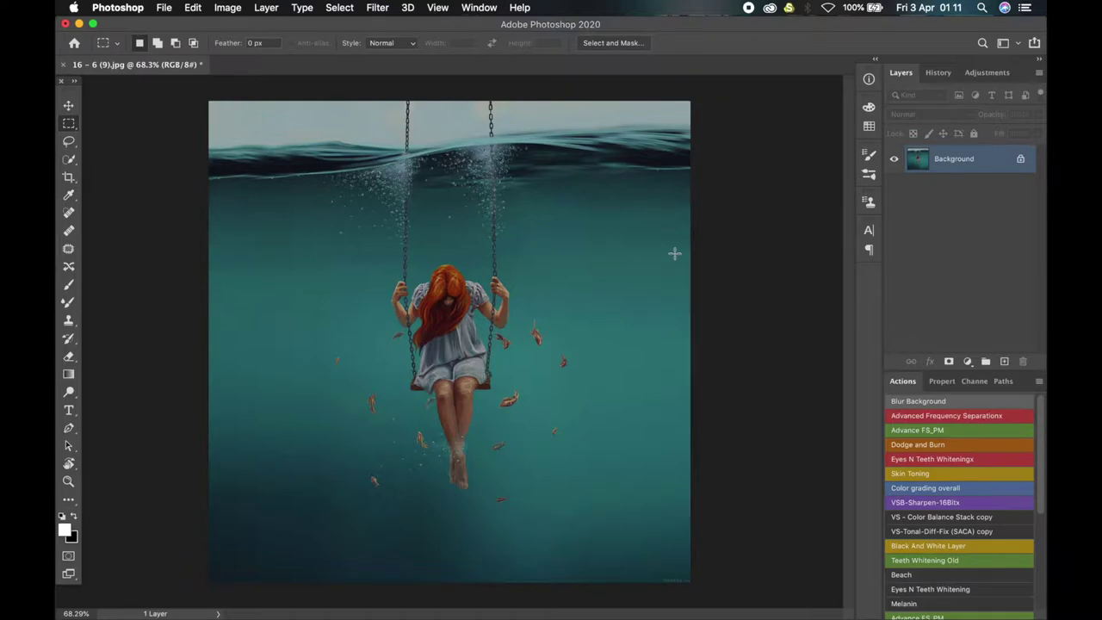
# - Switch to the Essentials workspace, compare it with the Photography workspace, and return to Essentials
pyautogui.click(1017, 45)
pyautogui.click(1017, 65)
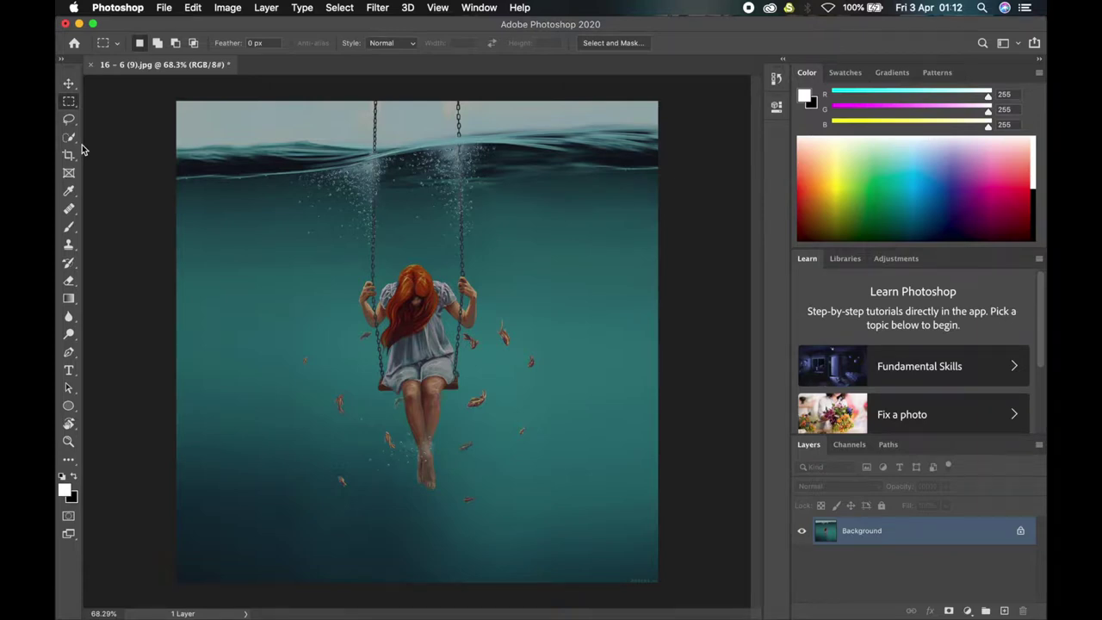
pyautogui.click(1021, 45)
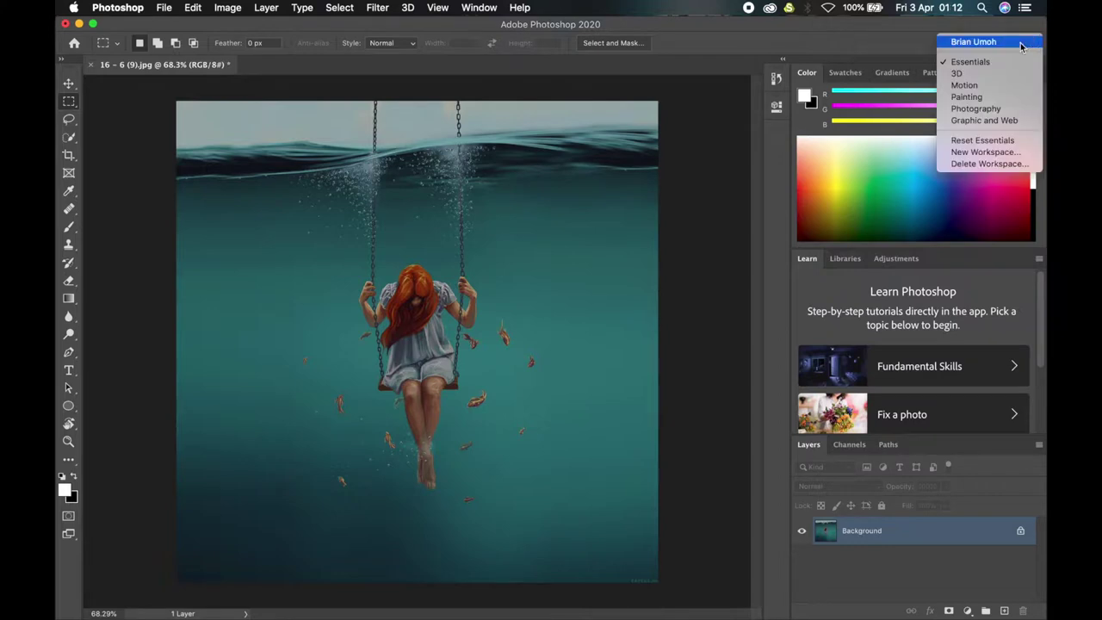
pyautogui.click(986, 111)
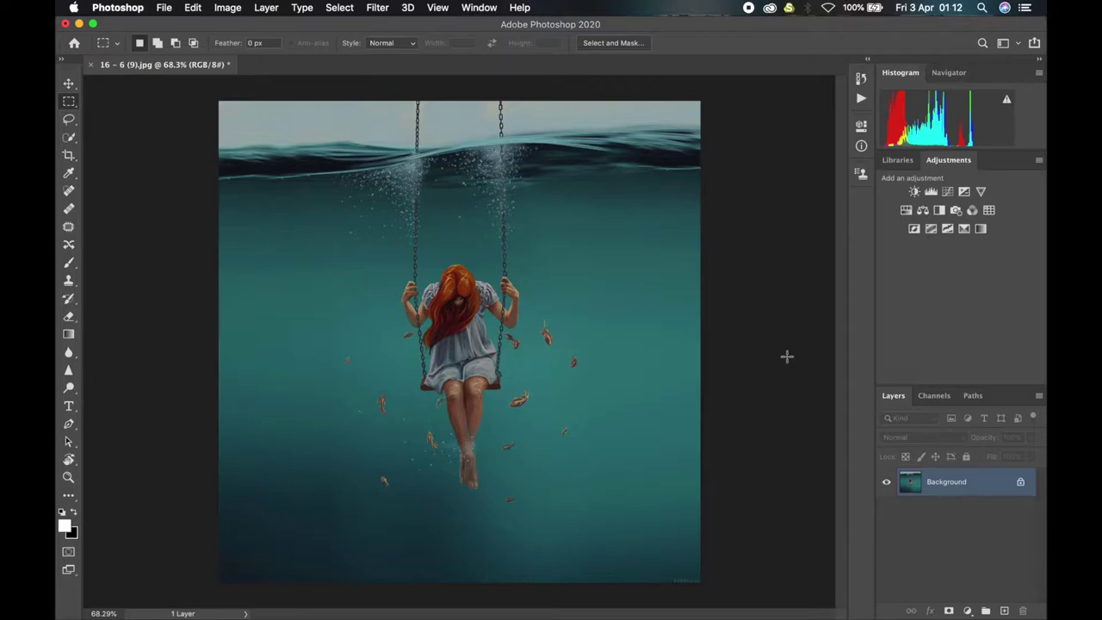
pyautogui.click(1016, 43)
pyautogui.click(1006, 60)
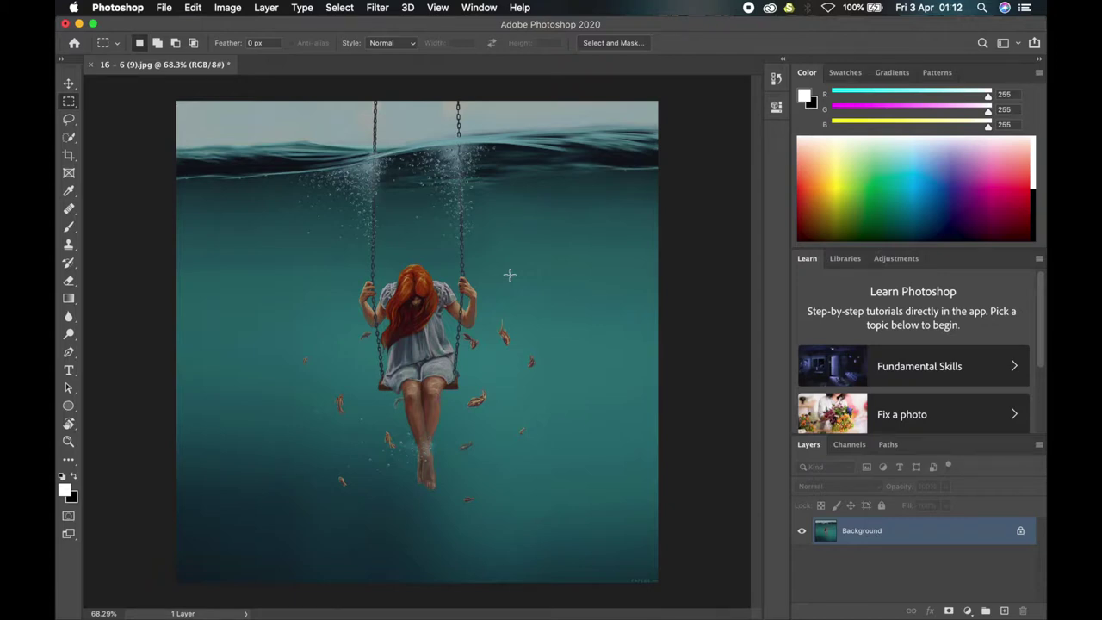
# - Close the Color, Swatches and Gradients panels in the Essentials workspace, keeping Patterns
pyautogui.rightClick(805, 80)
pyautogui.click(827, 79)
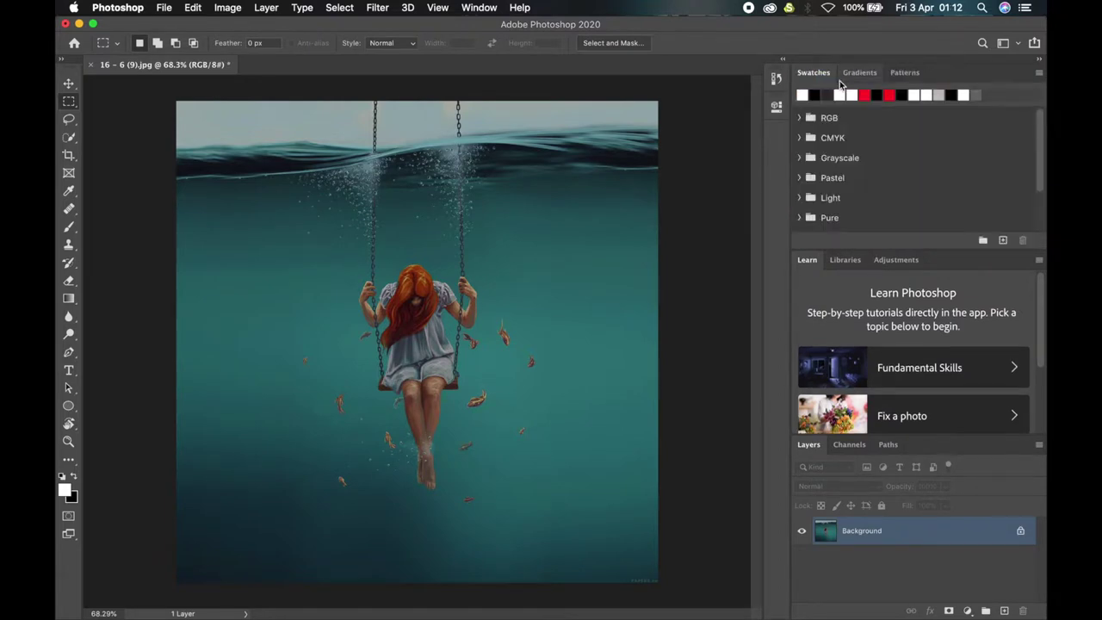
pyautogui.rightClick(825, 78)
pyautogui.click(840, 80)
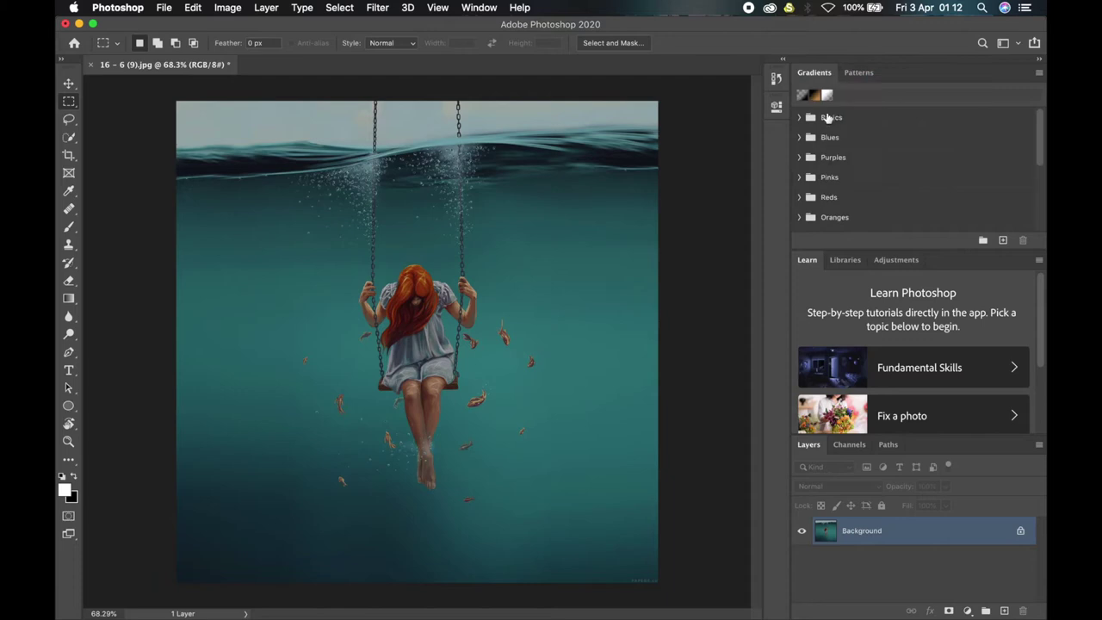
pyautogui.rightClick(813, 74)
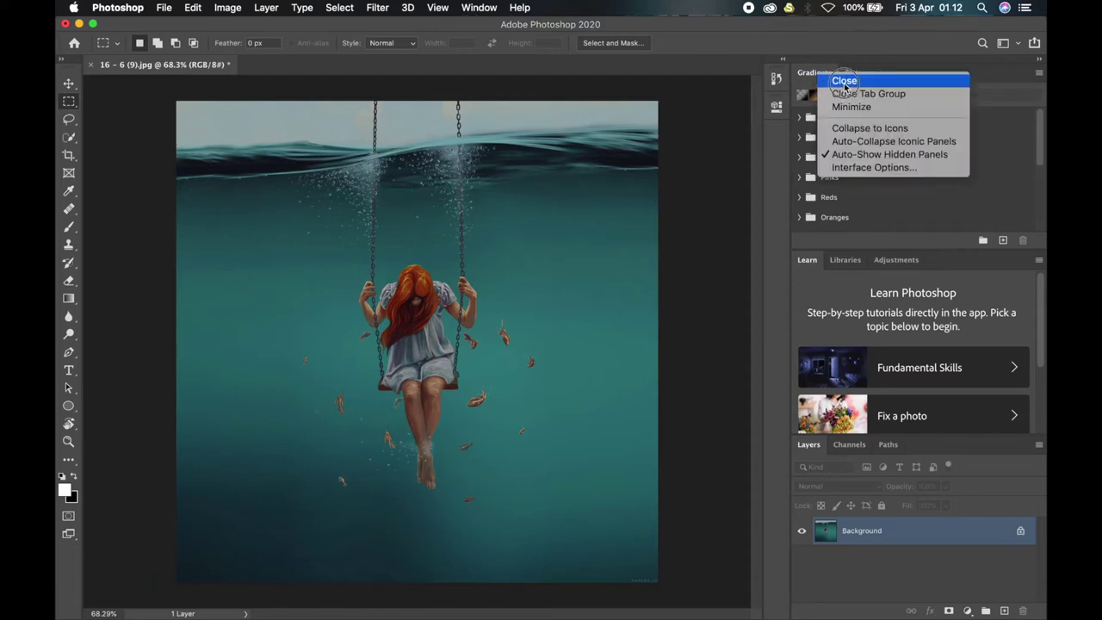
pyautogui.click(845, 83)
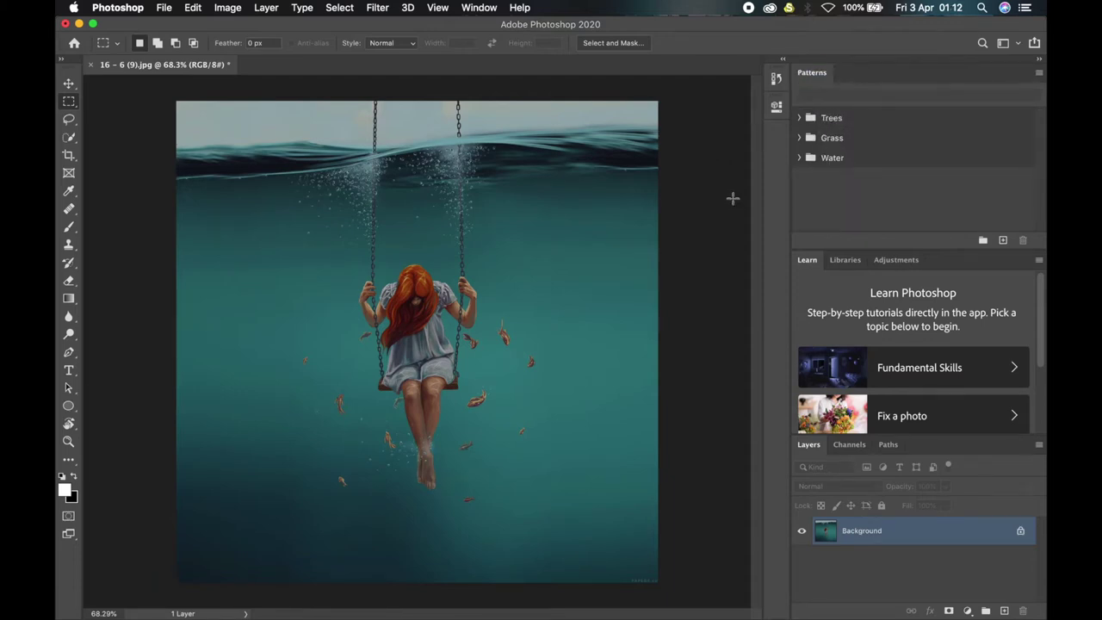
# - Show the Properties panel and dock it in the same group as Patterns
pyautogui.click(465, 5)
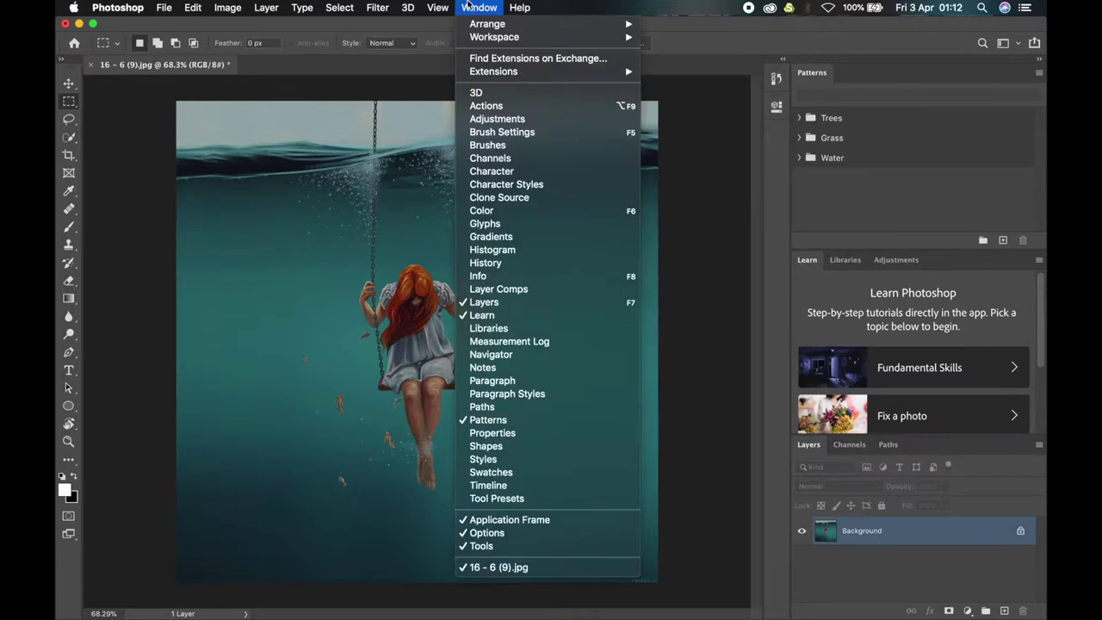
pyautogui.click(552, 437)
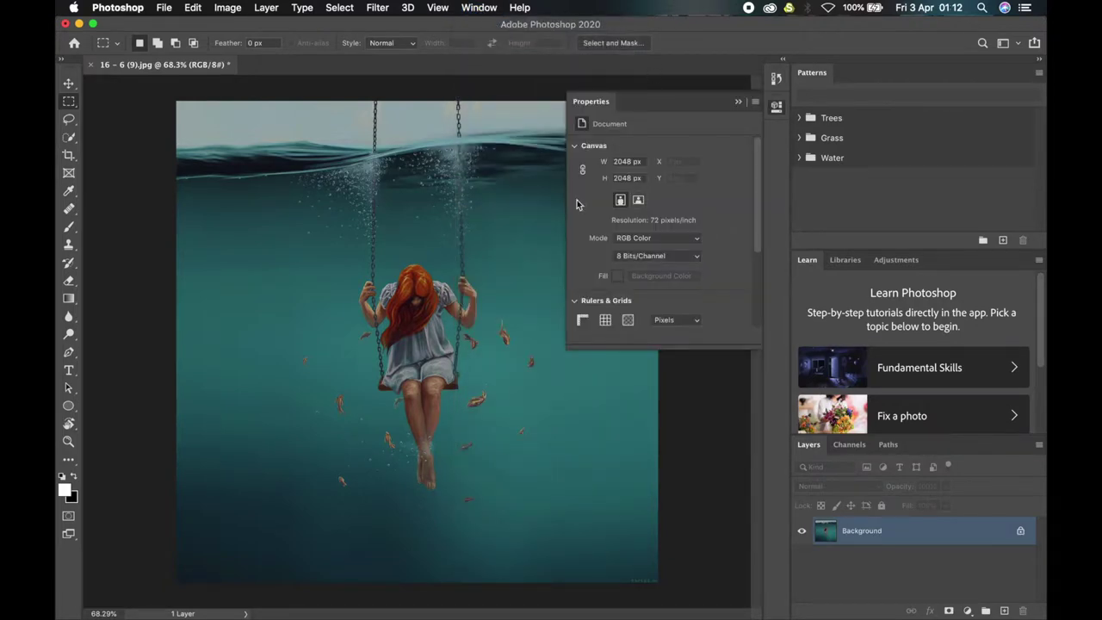
pyautogui.moveTo(603, 106); pyautogui.dragTo(849, 69)
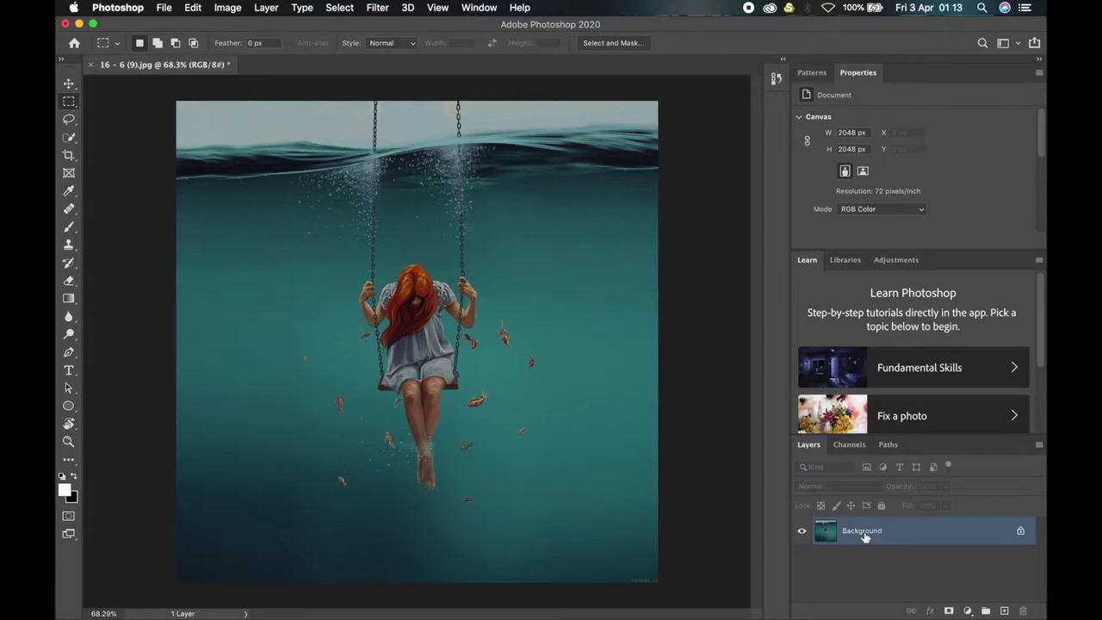
# - Duplicate the Background layer and look through the copy's transform, alignment and quick action properties
pyautogui.press('super+j')
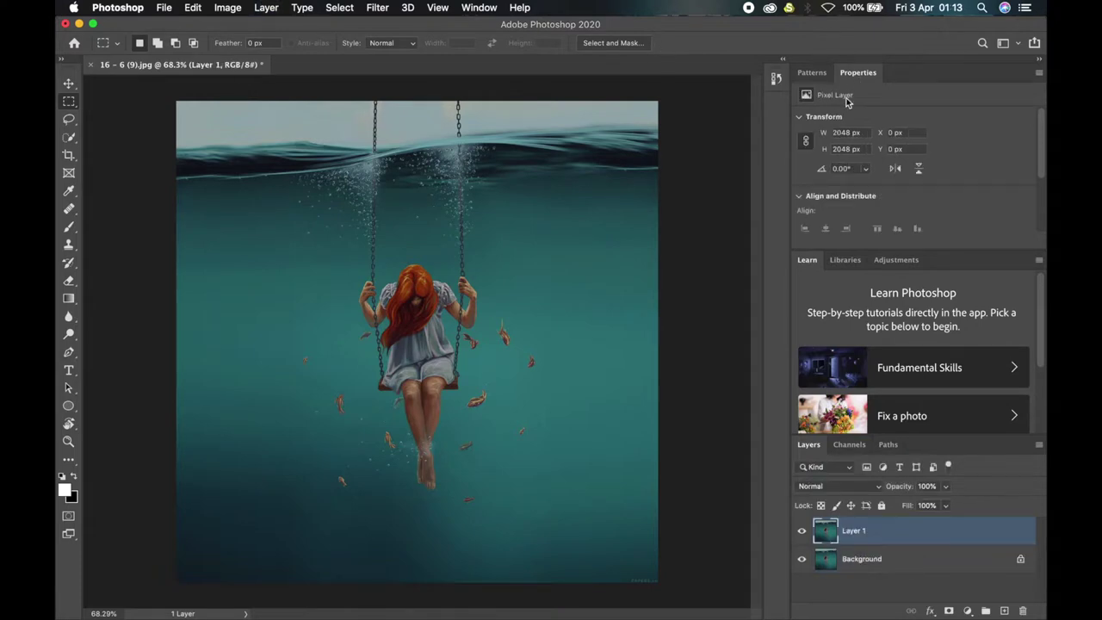
pyautogui.scroll(-3, 931, 196)
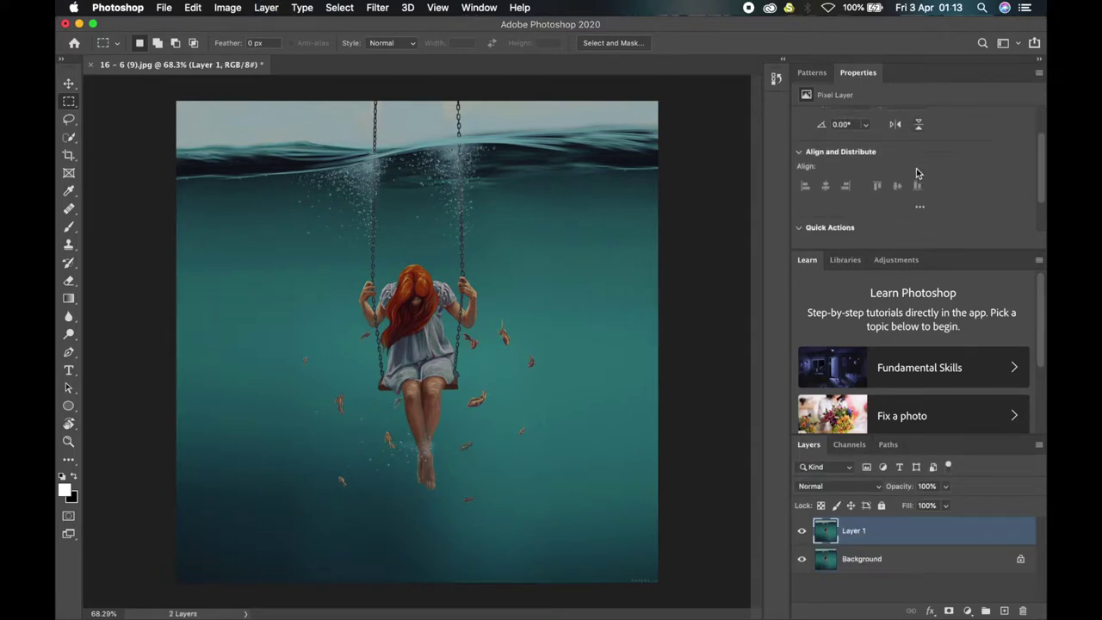
pyautogui.scroll(-1, 914, 181)
pyautogui.scroll(4, 911, 178)
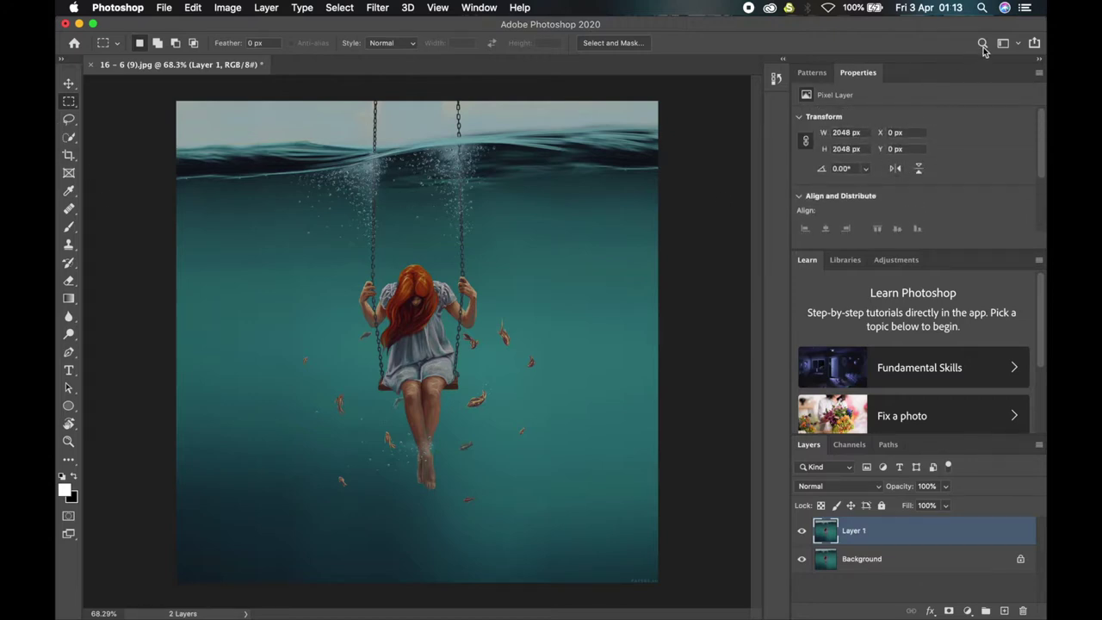
# - Return to the custom saved workspace and duplicate Layer 1 with its Properties shown
pyautogui.click(1014, 43)
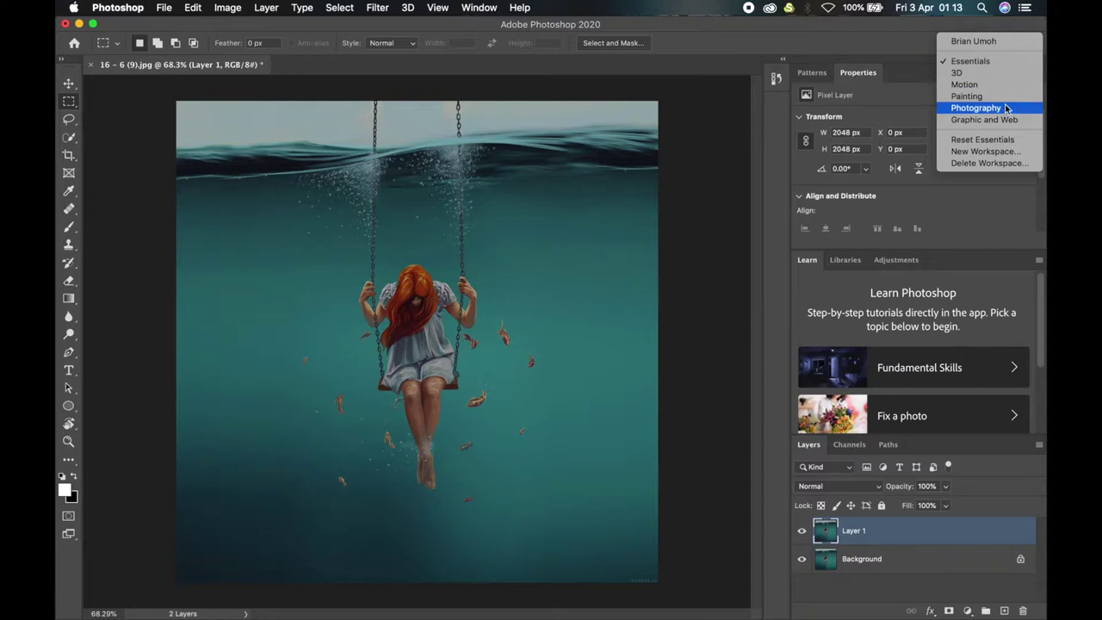
pyautogui.click(982, 42)
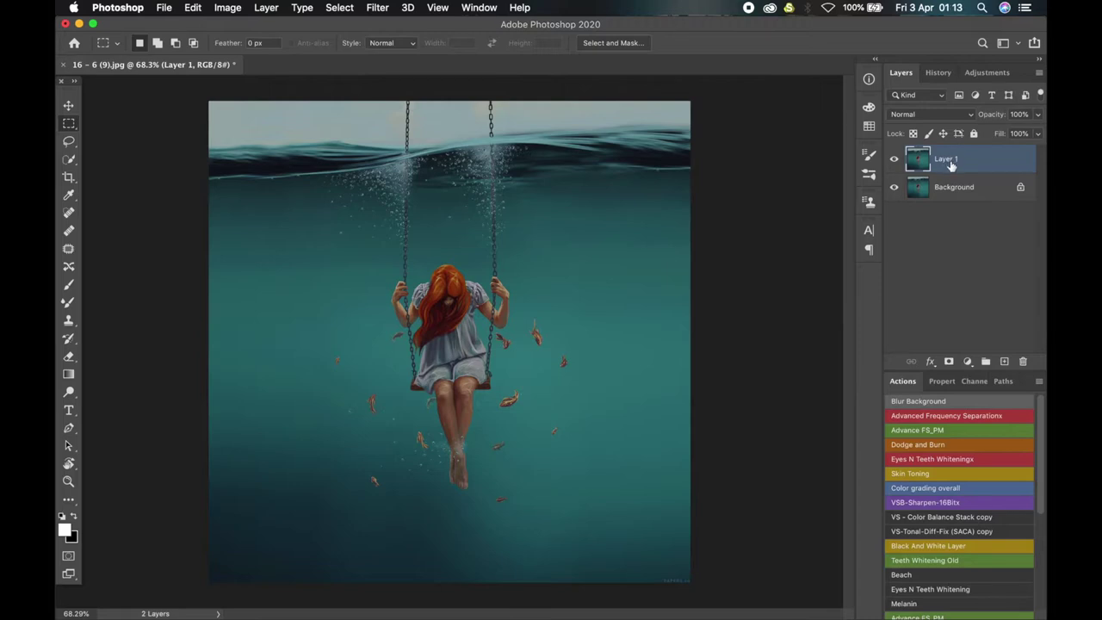
pyautogui.click(942, 382)
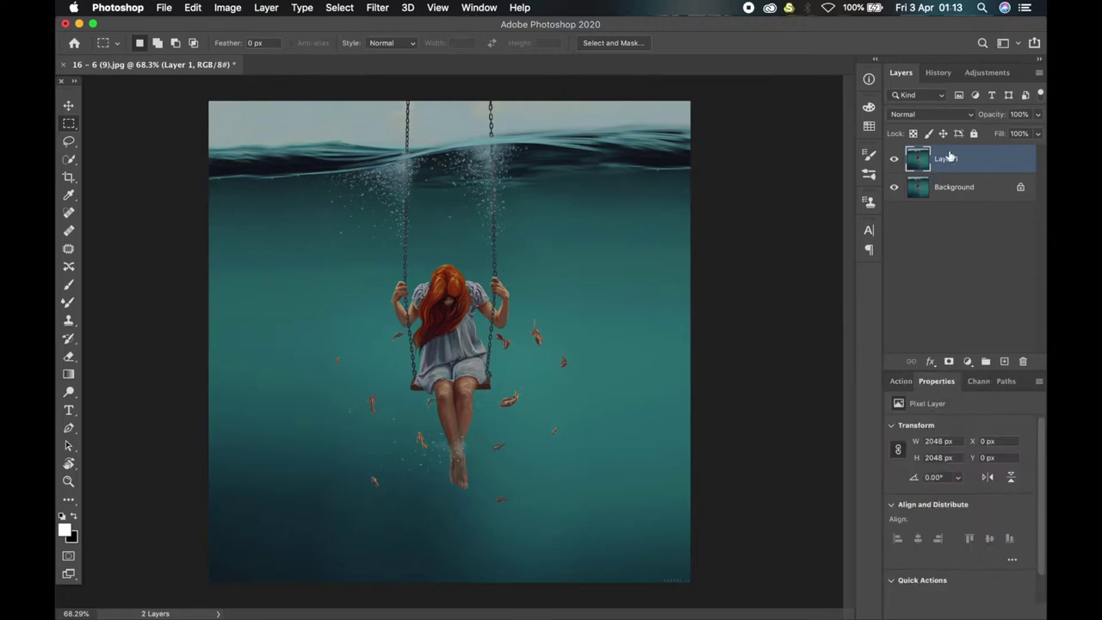
pyautogui.press('super+j')
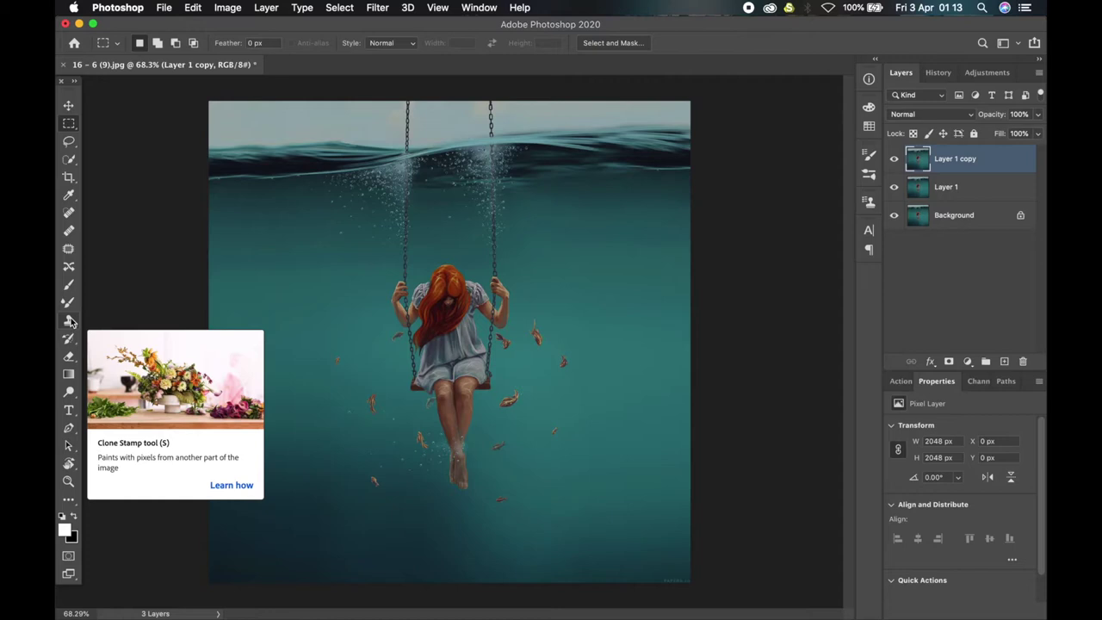
# - Try customizing the toolbar by moving the Move Tool to the extra tools and putting it back at the start of the toolbar
pyautogui.click(164, 7)
pyautogui.moveTo(185, 8)
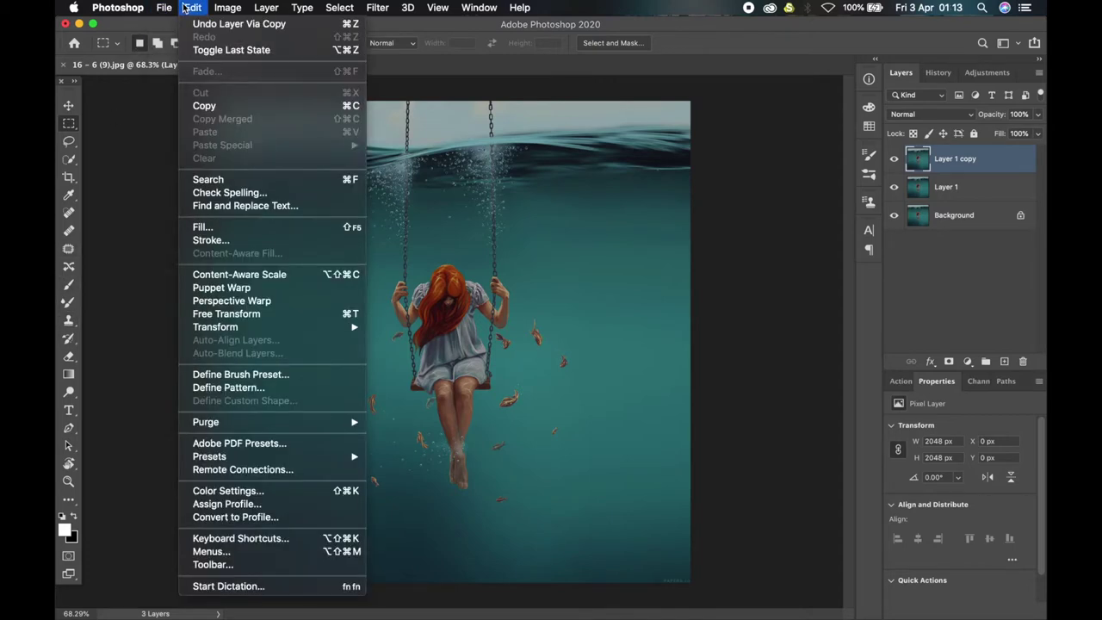
pyautogui.click(215, 564)
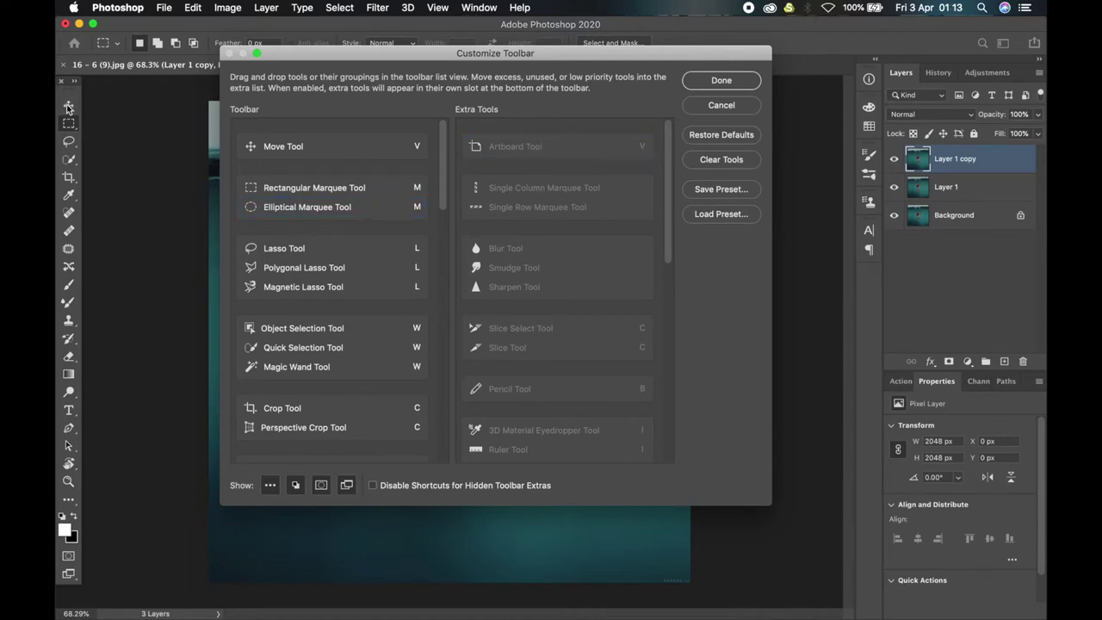
pyautogui.moveTo(356, 162); pyautogui.dragTo(530, 138)
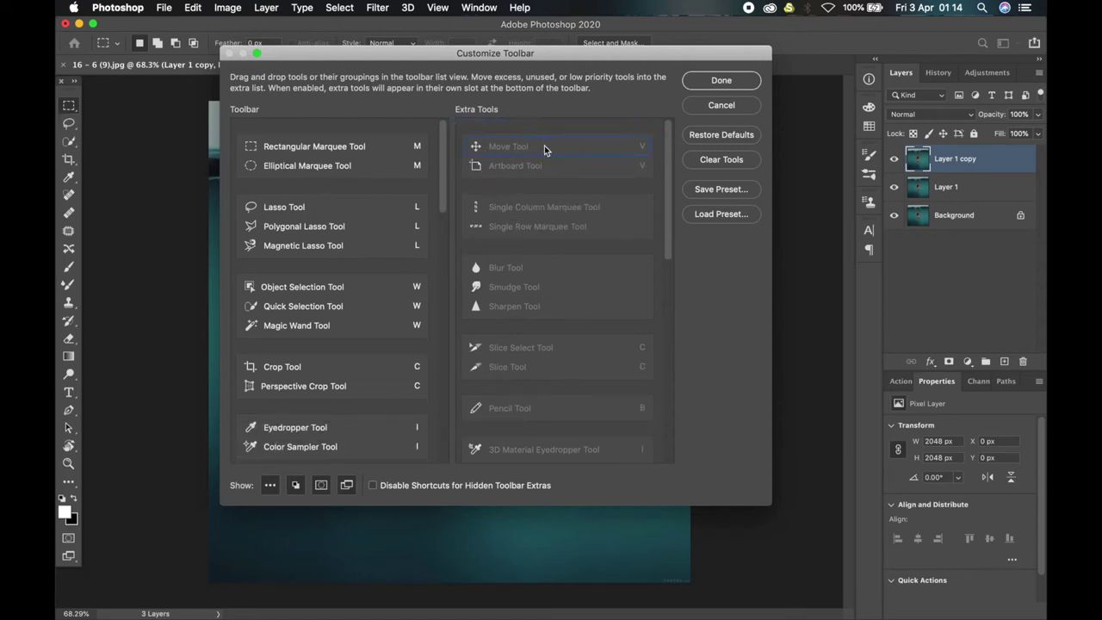
pyautogui.moveTo(554, 152); pyautogui.dragTo(347, 131)
pyautogui.click(746, 86)
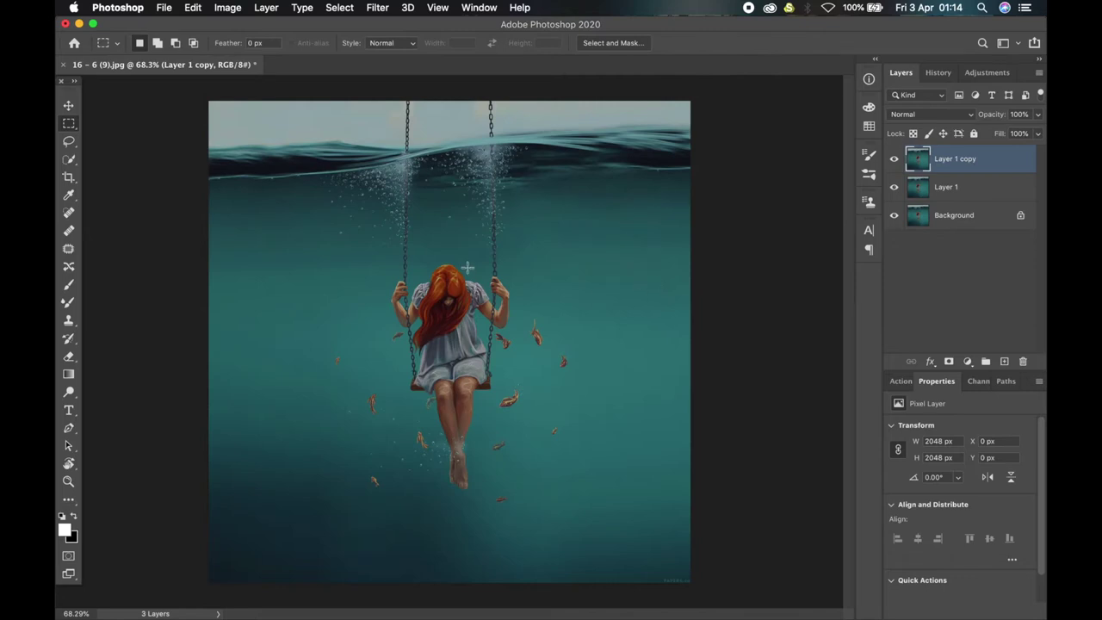